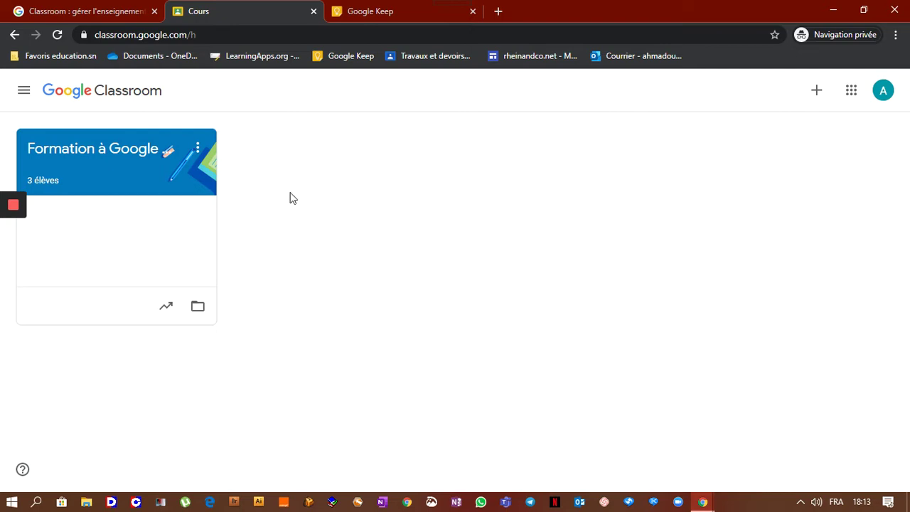
- Open the "Formation à Google Classroom" course and create a new quiz assignment (Questionnaire) in its classwork
left_click(130, 156)
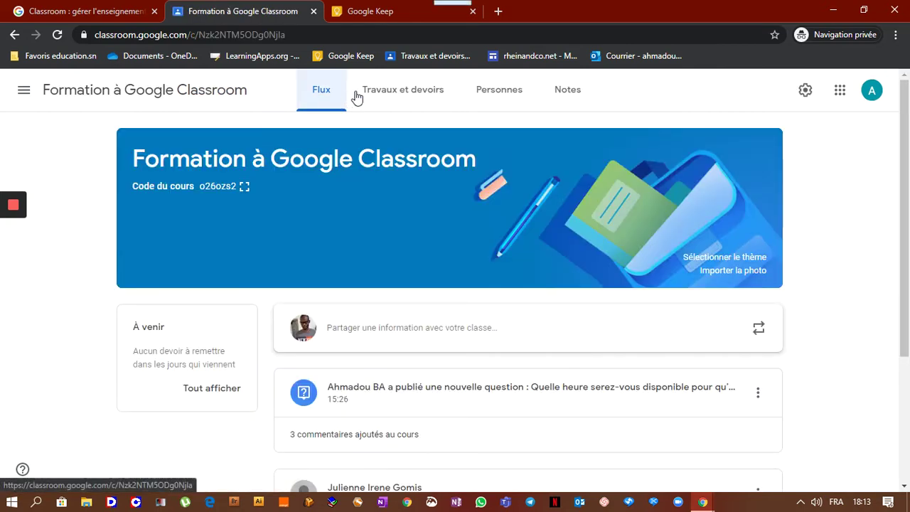
left_click(396, 95)
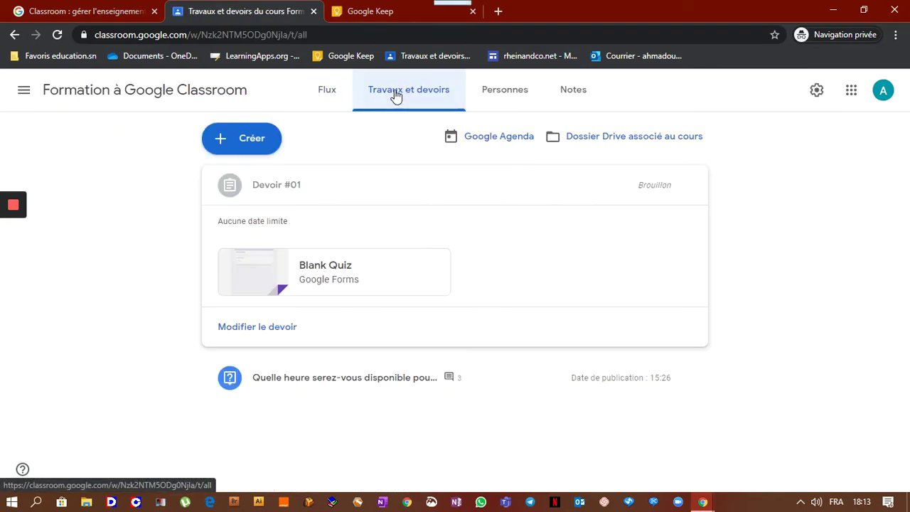
left_click(244, 138)
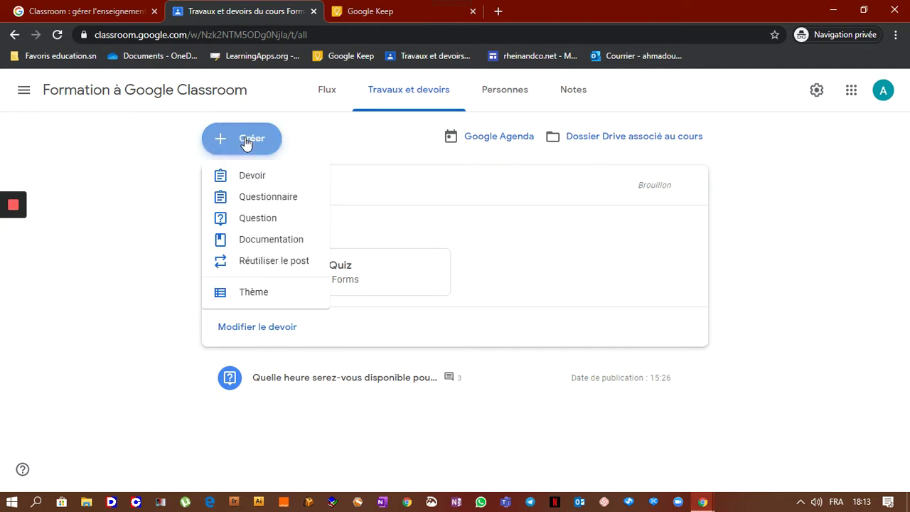
left_click(268, 199)
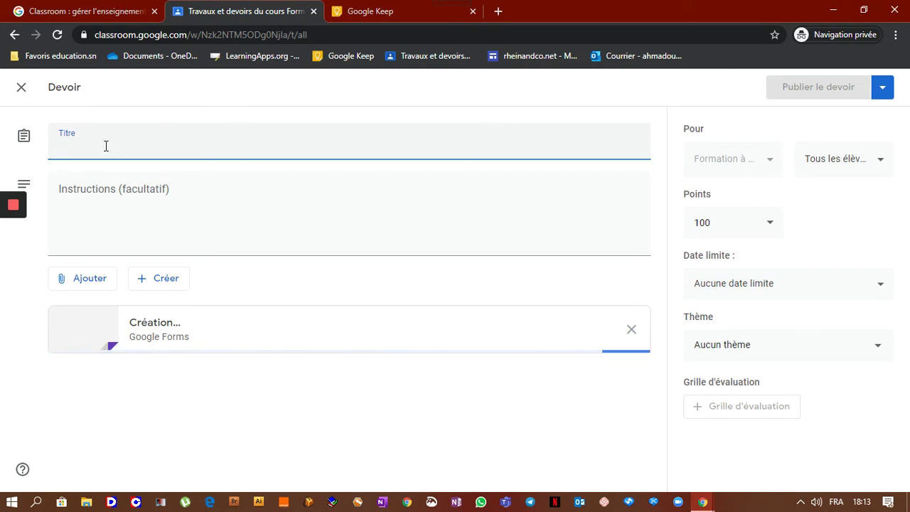
- Title the new quiz assignment "Devoir#02"
type("Devoir")
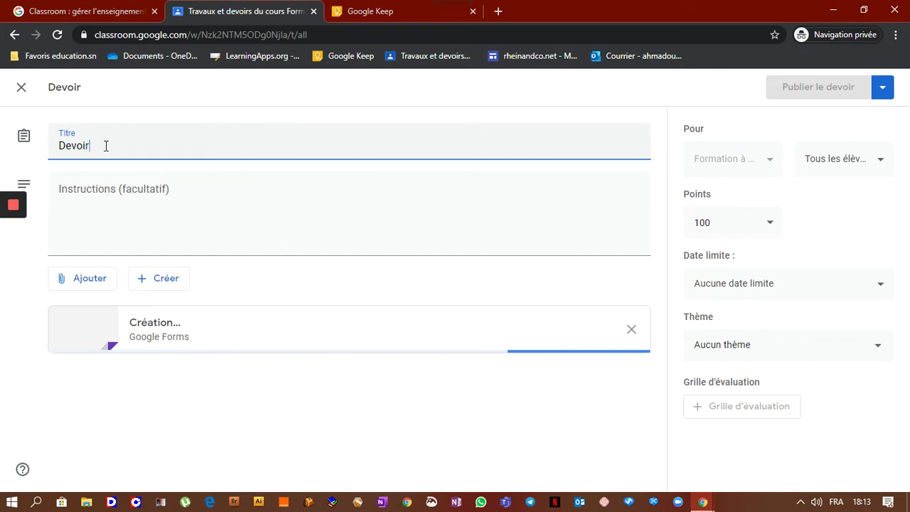
type("#")
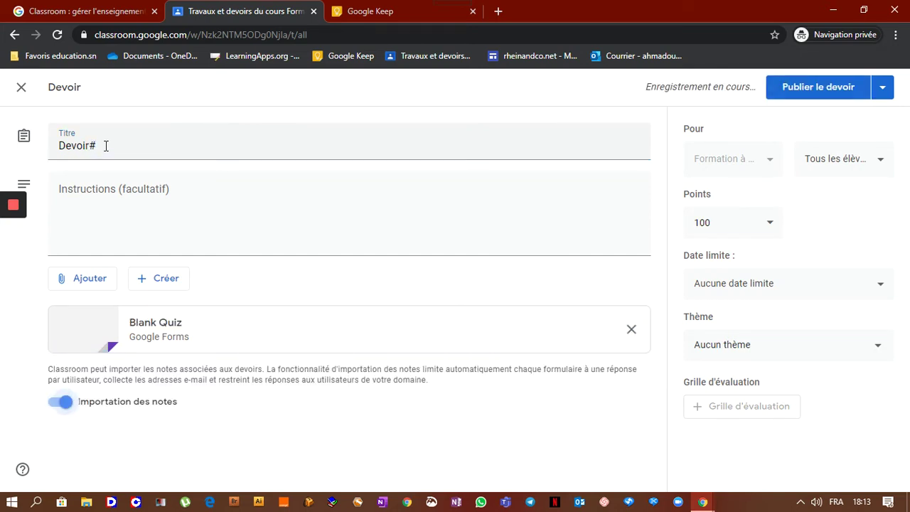
left_click(105, 146)
type("02")
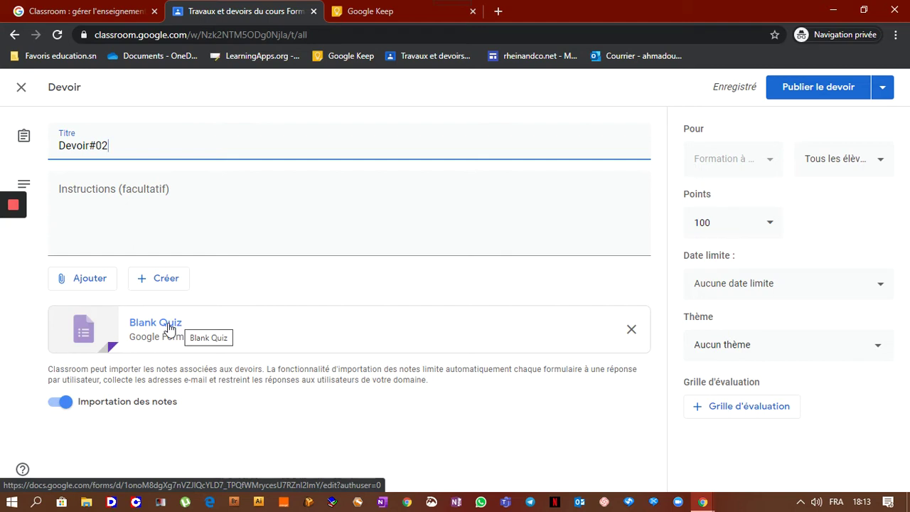
- Open the attached Blank Quiz form for editing and set its title to "Devoir #02 TEST"
left_click(169, 325)
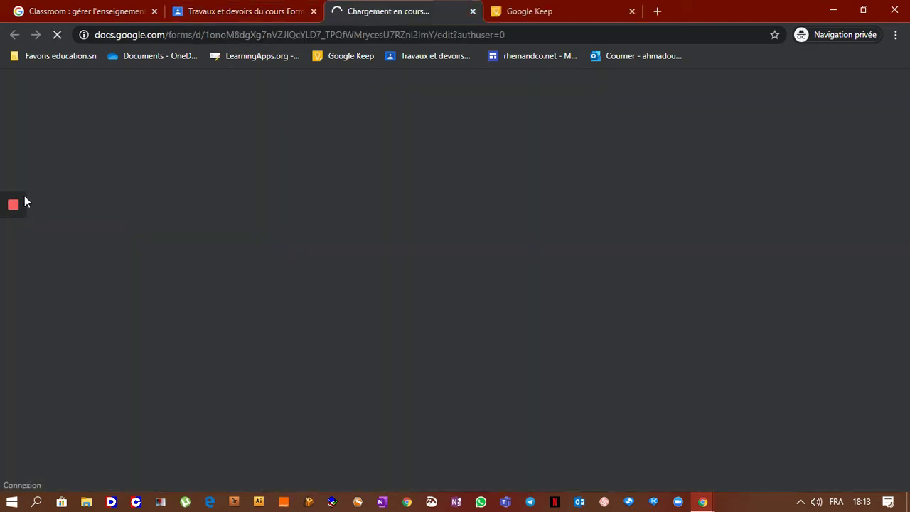
mouse_move(12, 214)
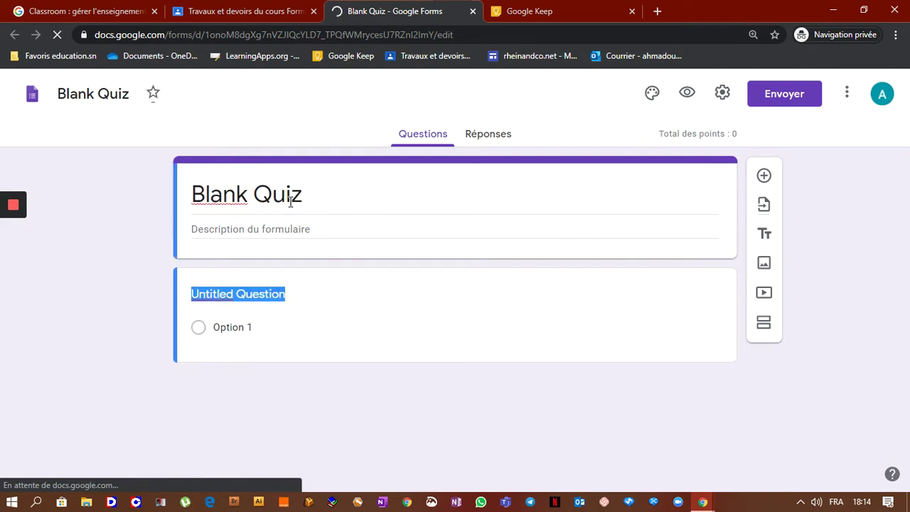
left_click(317, 197)
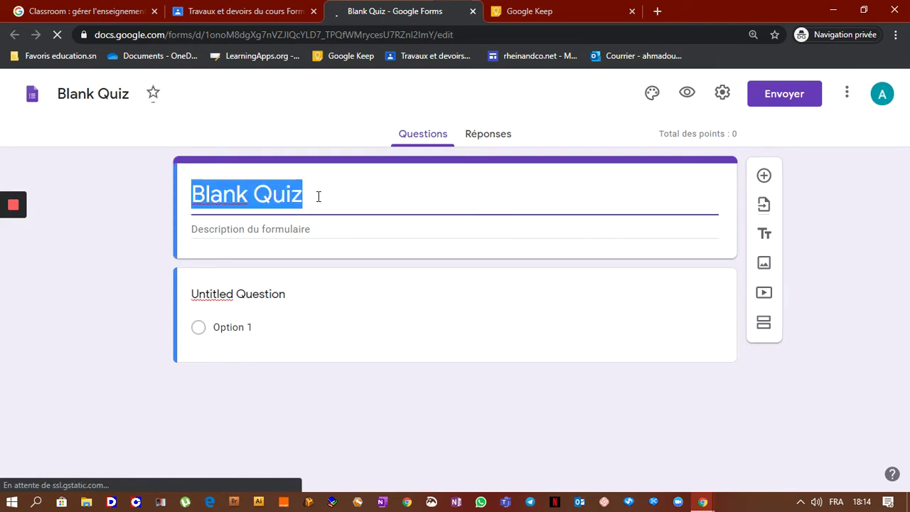
type("Devoir ")
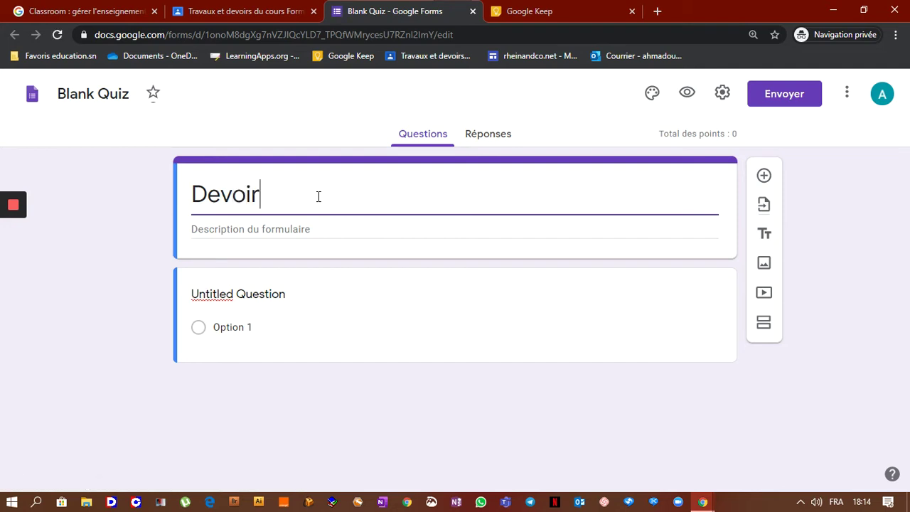
type("#02 ")
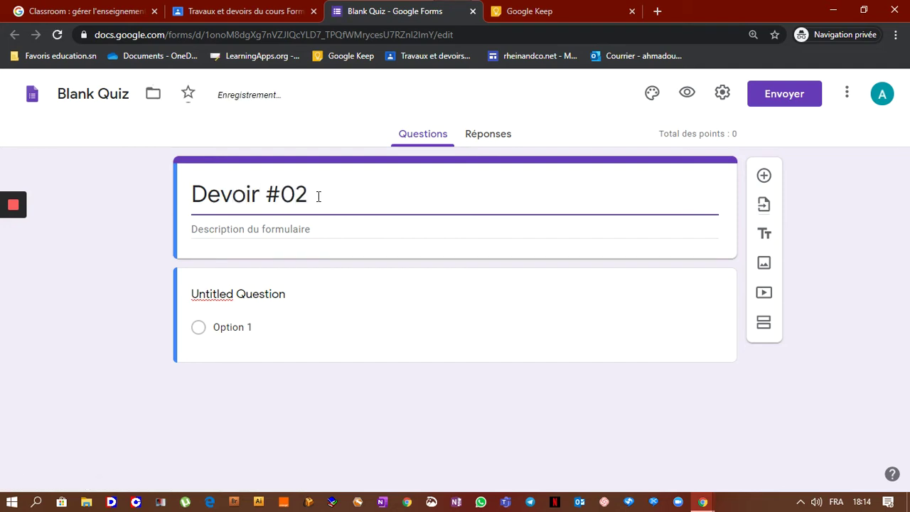
type("TEST")
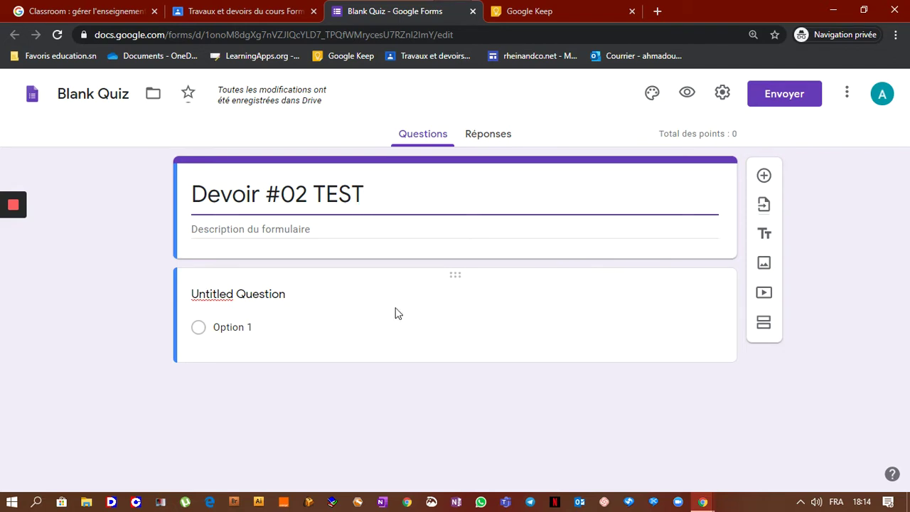
- Copy the short-answer question text "donner la signification de la OCDE." from the Google Forms note in Google Keep
left_click(247, 302)
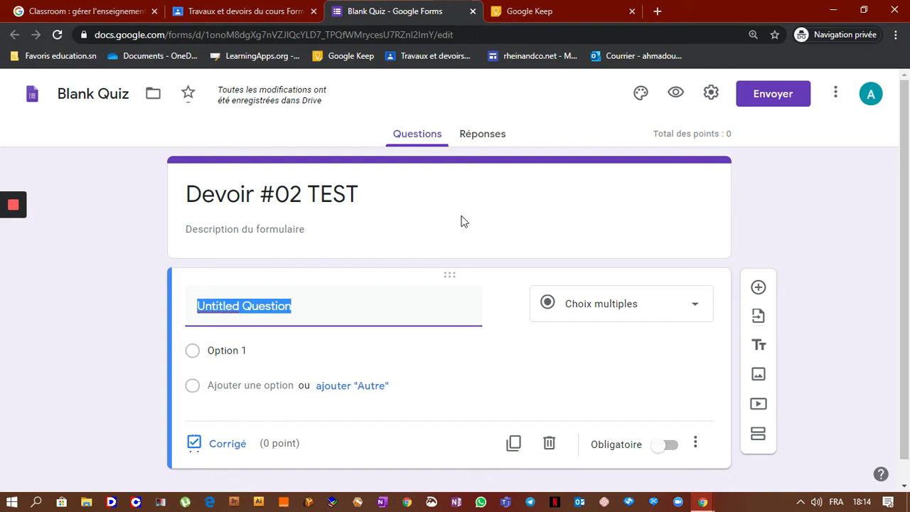
left_click(533, 11)
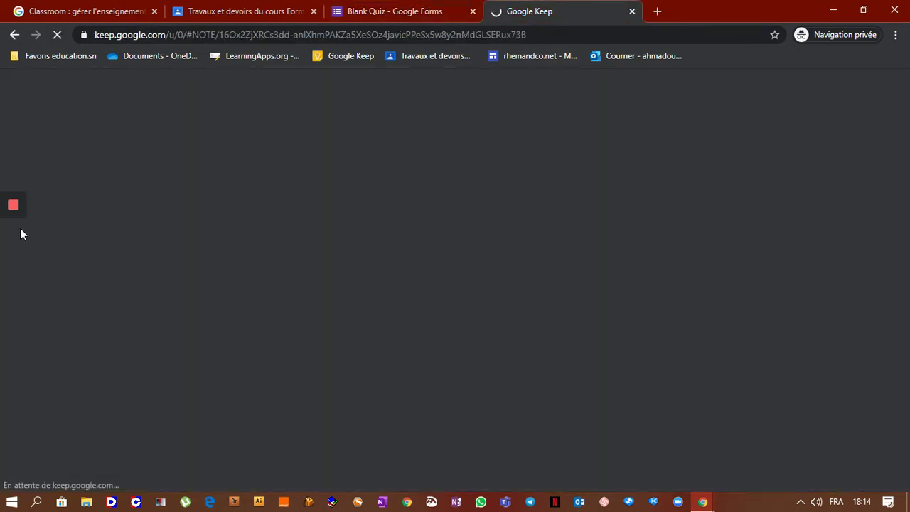
mouse_move(14, 234)
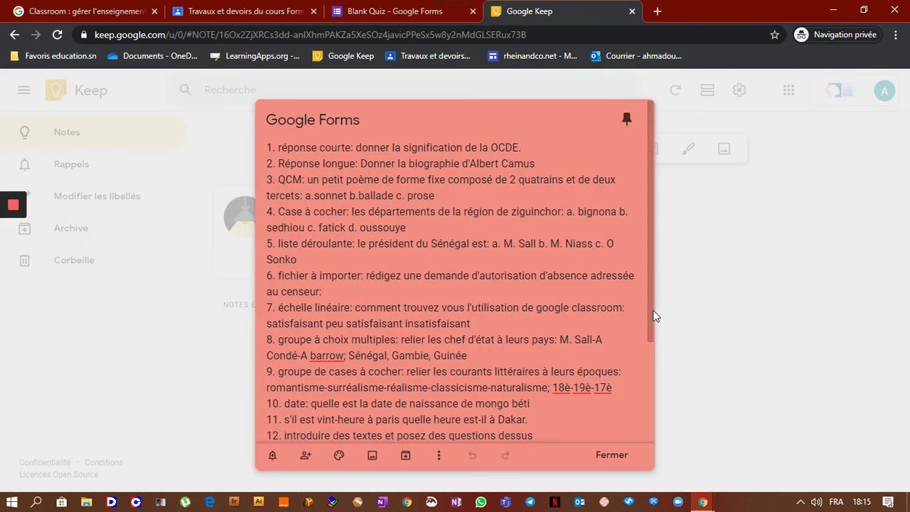
mouse_move(650, 315)
left_mouse_down()
mouse_move(648, 427)
mouse_move(650, 254)
mouse_move(650, 406)
mouse_move(648, 304)
left_mouse_up()
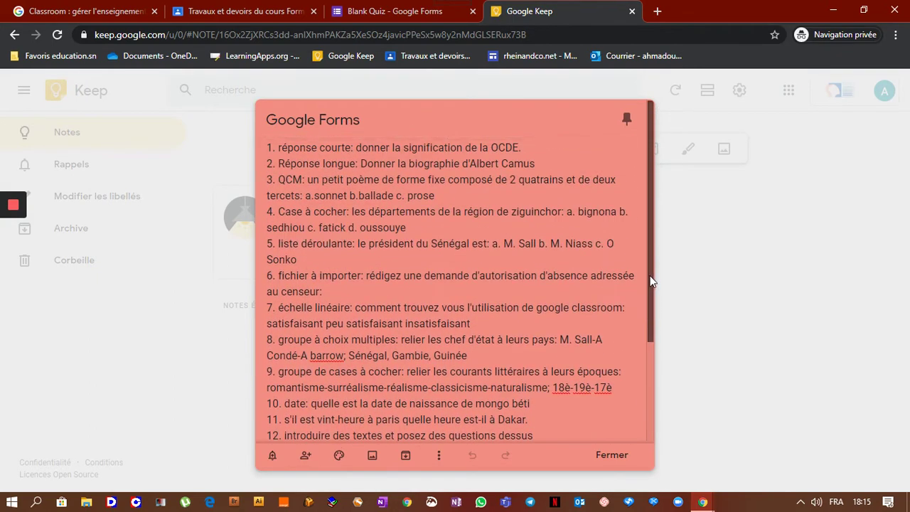
left_click_drag(522, 146, 357, 151)
key("ctrl+c")
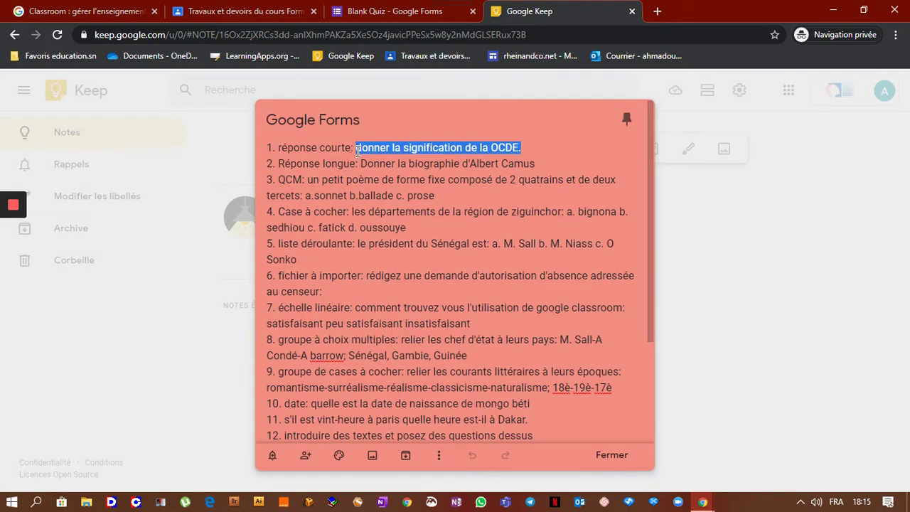
- Return to the Google Forms quiz and replace the untitled question's text with the copied OCDE question
left_click(402, 11)
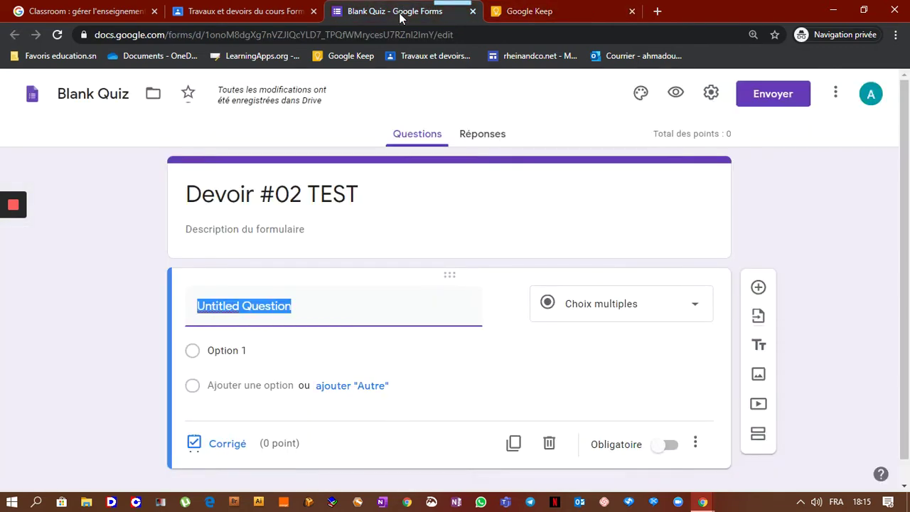
left_click(299, 307)
key("BackSpace")
key("BackSpace")
key("BackSpace")
key("BackSpace")
key("BackSpace")
key("BackSpace")
key("BackSpace")
key("BackSpace")
key("BackSpace")
key("BackSpace")
key("BackSpace")
key("BackSpace")
key("BackSpace")
key("BackSpace")
key("BackSpace")
key("BackSpace")
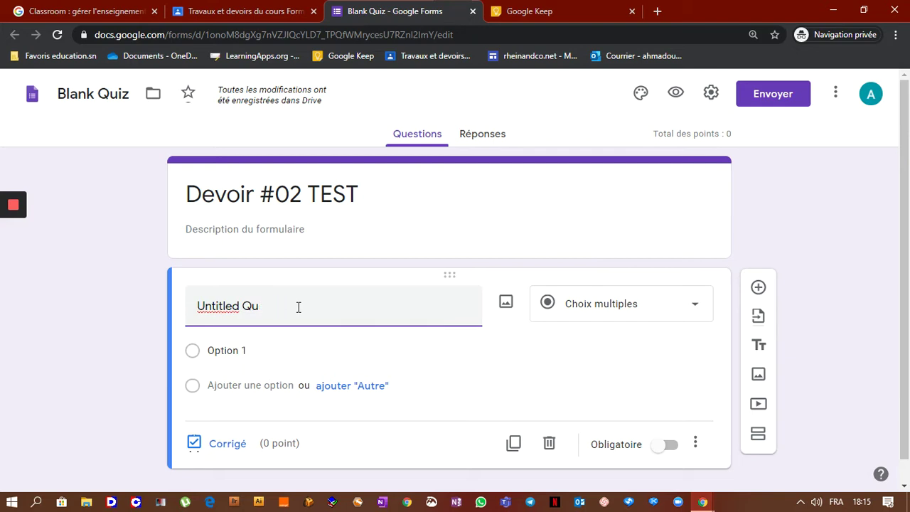
key("ctrl+v")
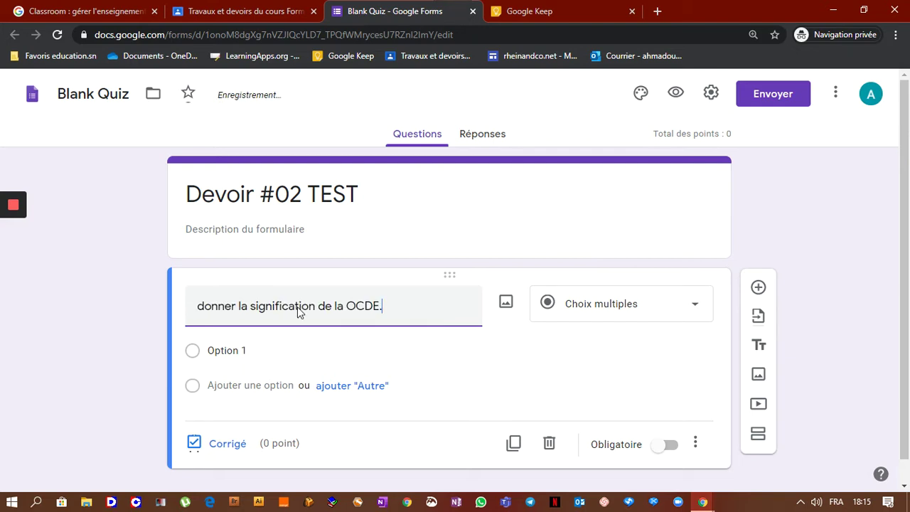
- Correct the question's capitalisation and article so that it reads "Donner la signification de l'OCDE."
left_click(205, 306)
key("BackSpace")
type("D")
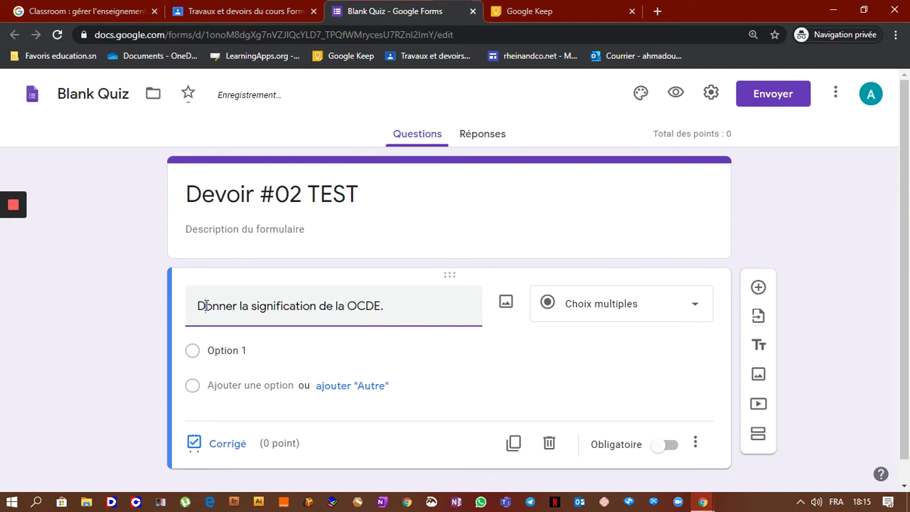
left_click(348, 307)
key("BackSpace")
key("BackSpace")
type("'")
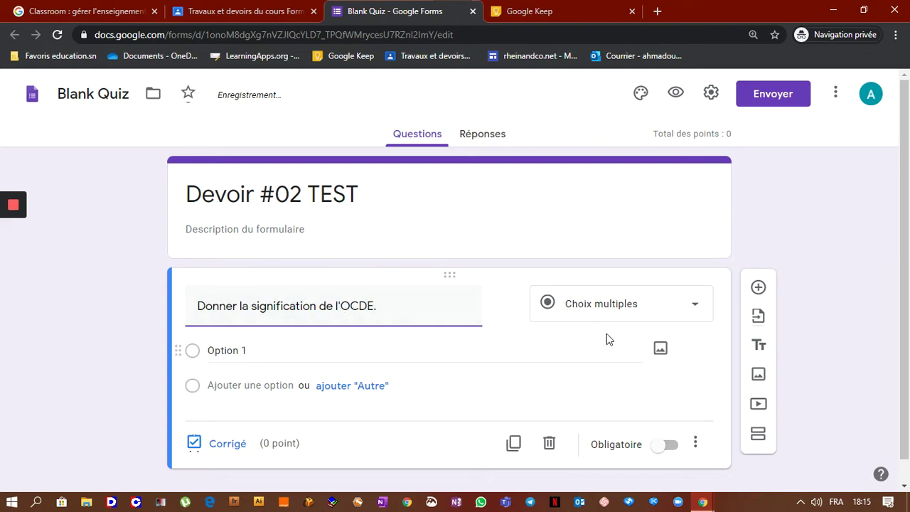
- Set the OCDE question's type to Réponse courte and review the other available question types
left_click(695, 313)
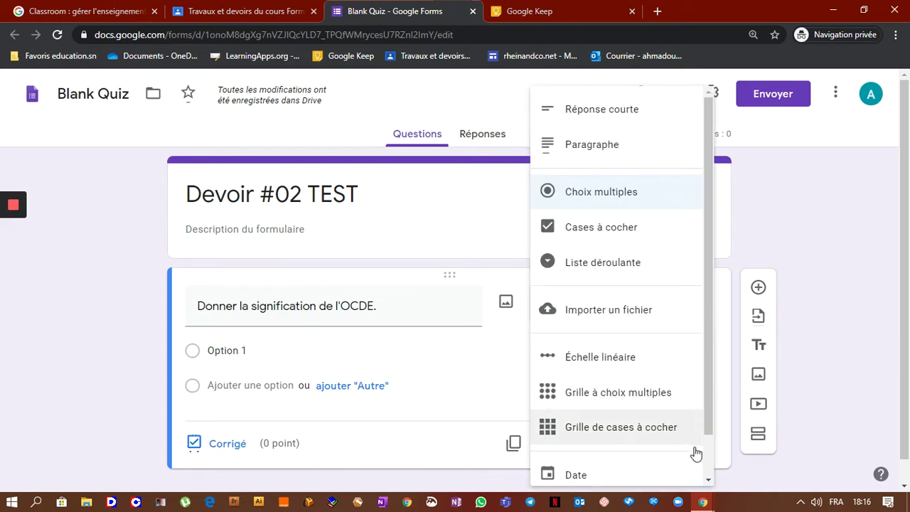
left_click(654, 117)
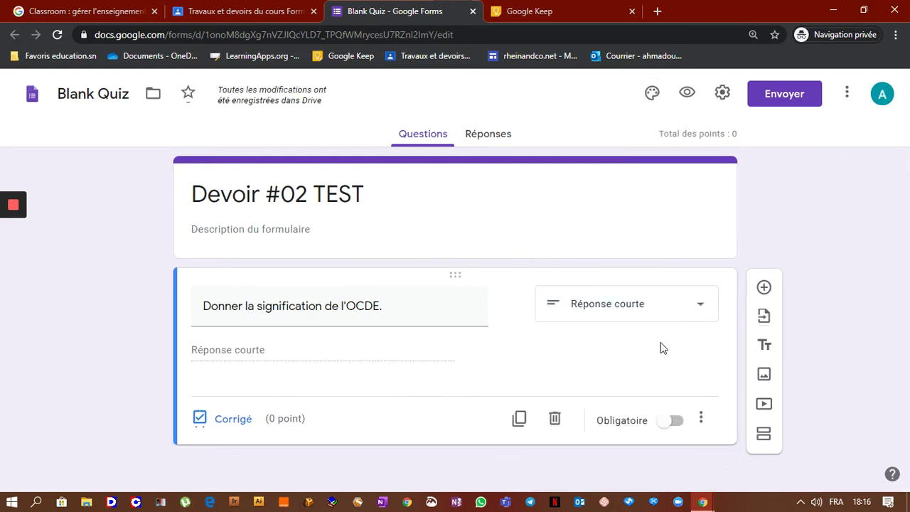
left_click(705, 316)
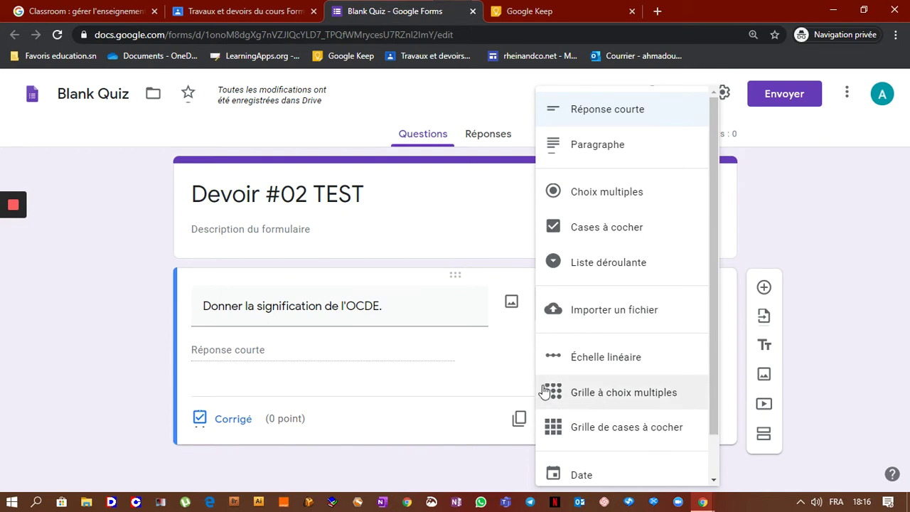
left_click(477, 372)
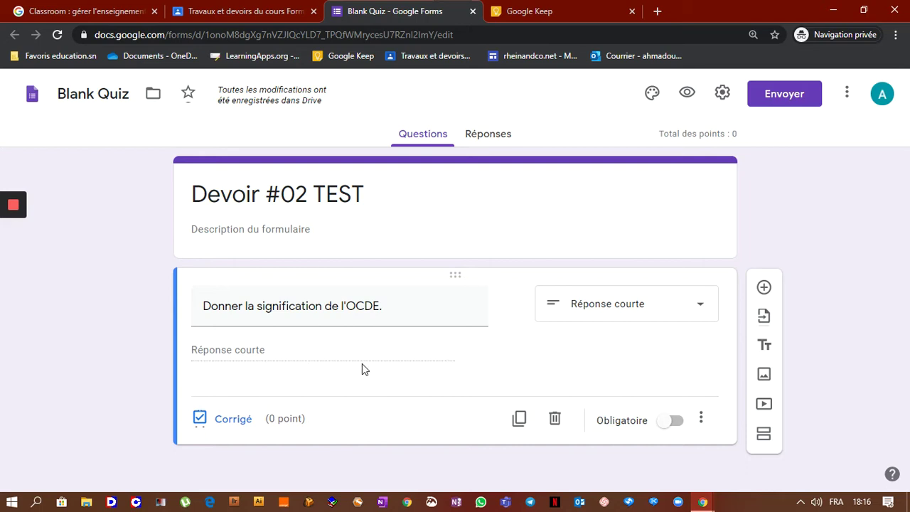
- Try to assign 1 point to the OCDE question in its answer key, without adding a correct answer
mouse_move(286, 308)
left_click(202, 420)
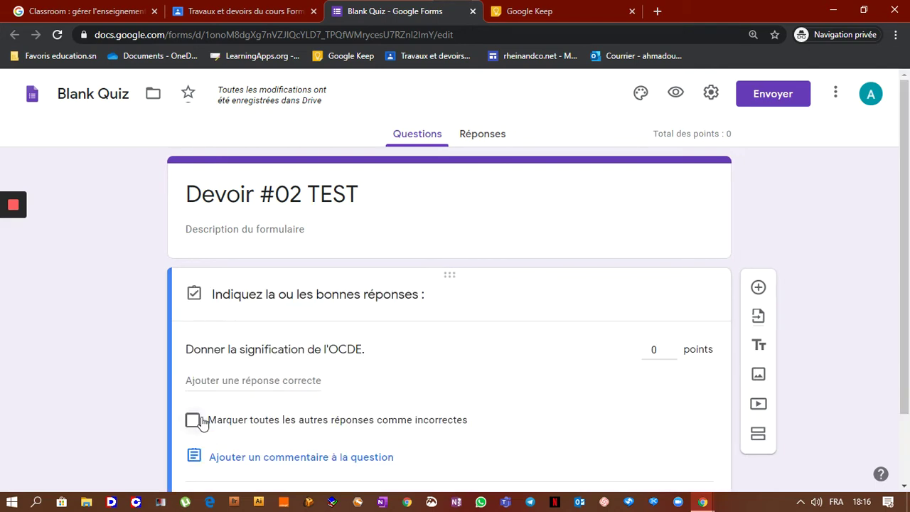
left_click(655, 352)
type("1")
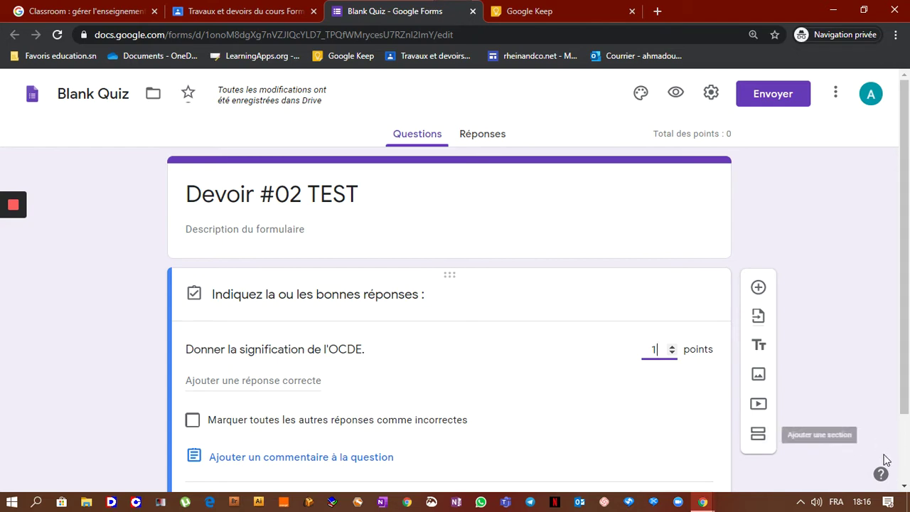
scroll(904, 486, "down", 2)
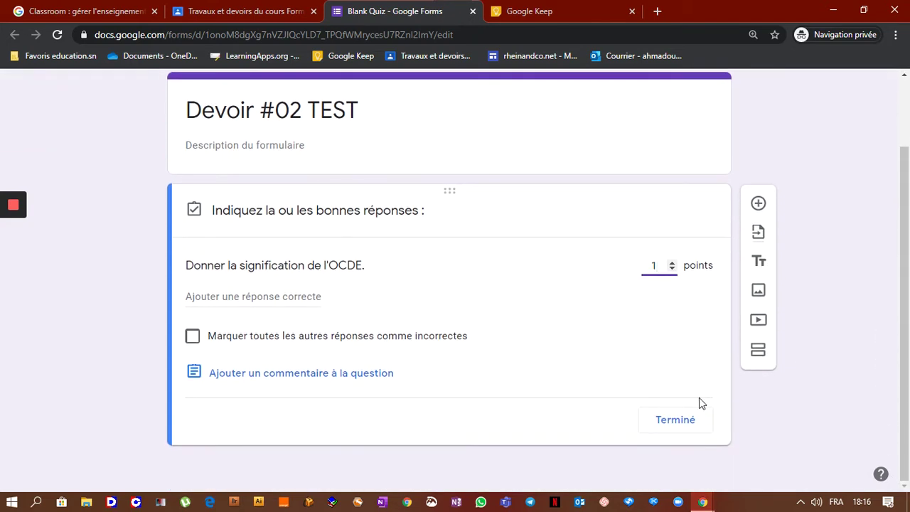
left_click(675, 425)
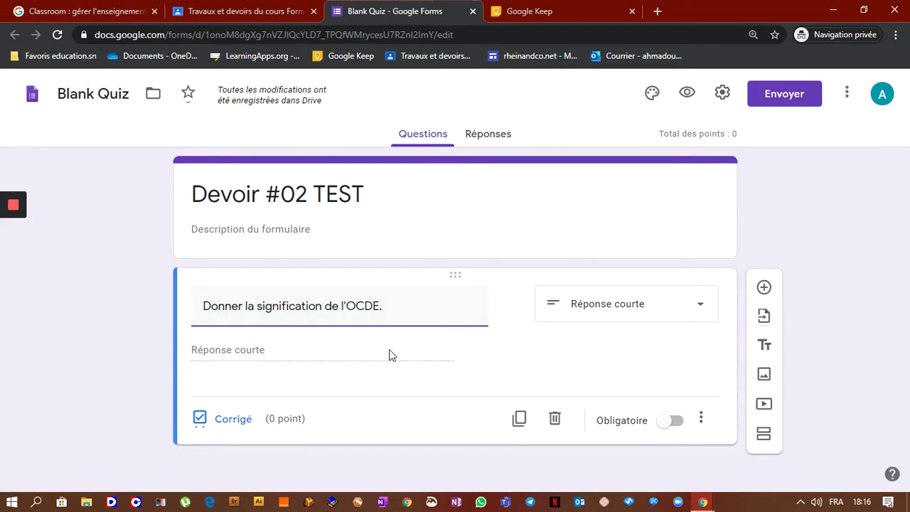
- Start importing questions into the quiz, choosing the existing "Test #1" form as the source
mouse_move(14, 237)
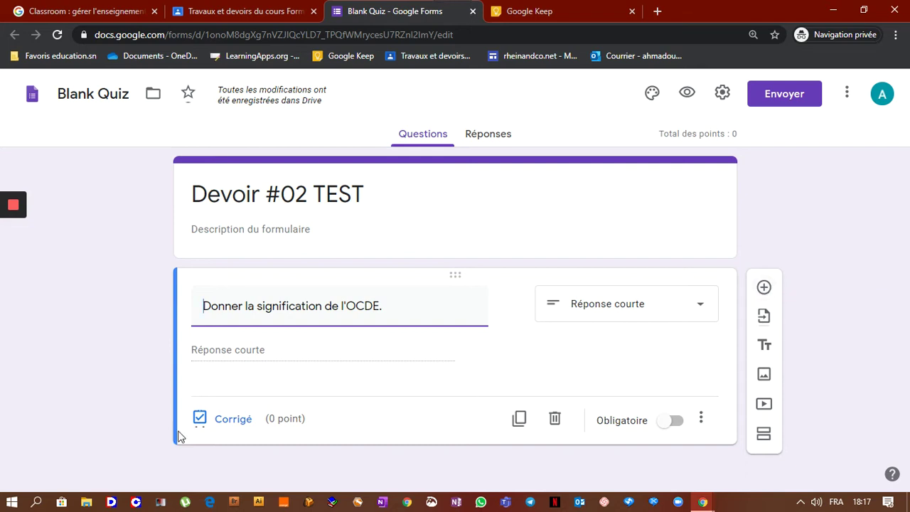
left_click(764, 320)
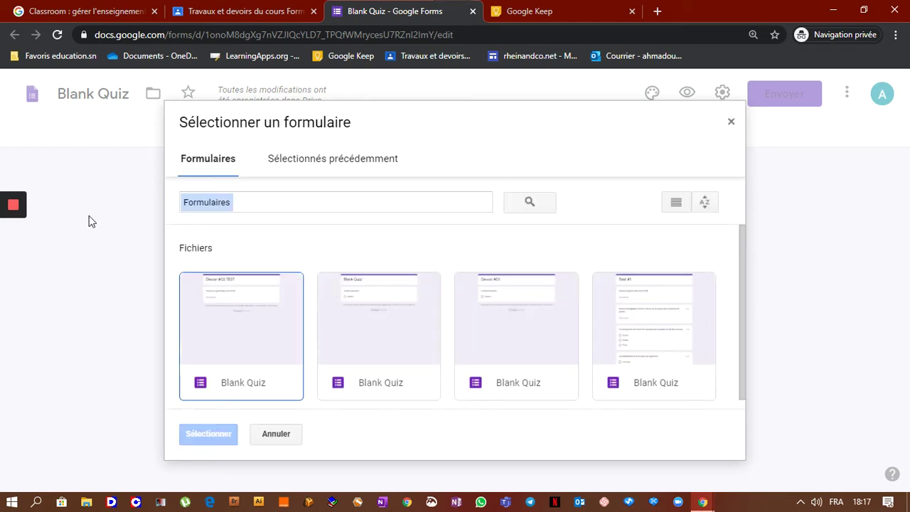
left_click(645, 325)
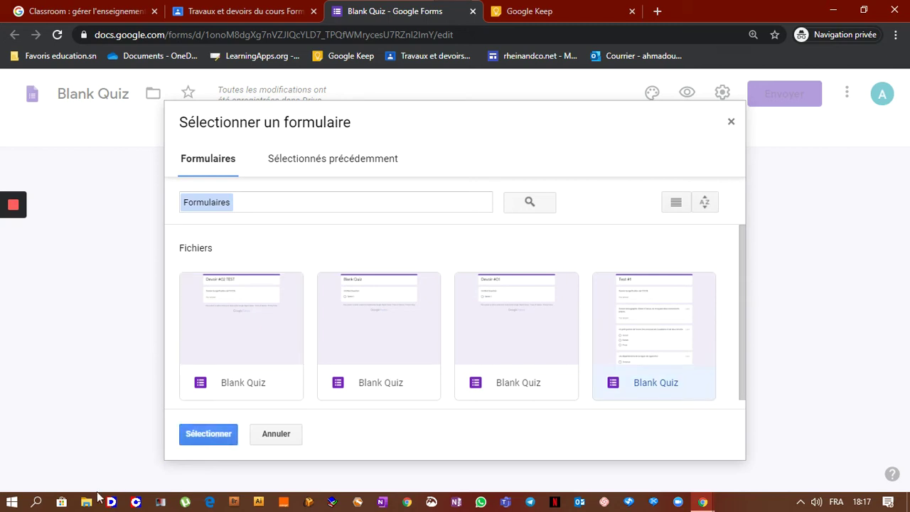
left_click(208, 435)
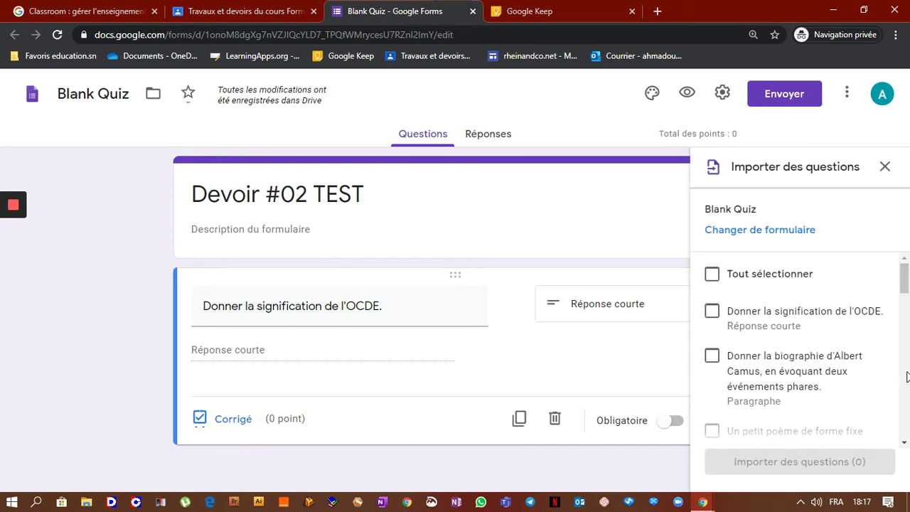
- Review the source form's questions and import only "Donner la biographie d'Albert Camus, en évoquant deux événements phares."
scroll(908, 377, "down", 10)
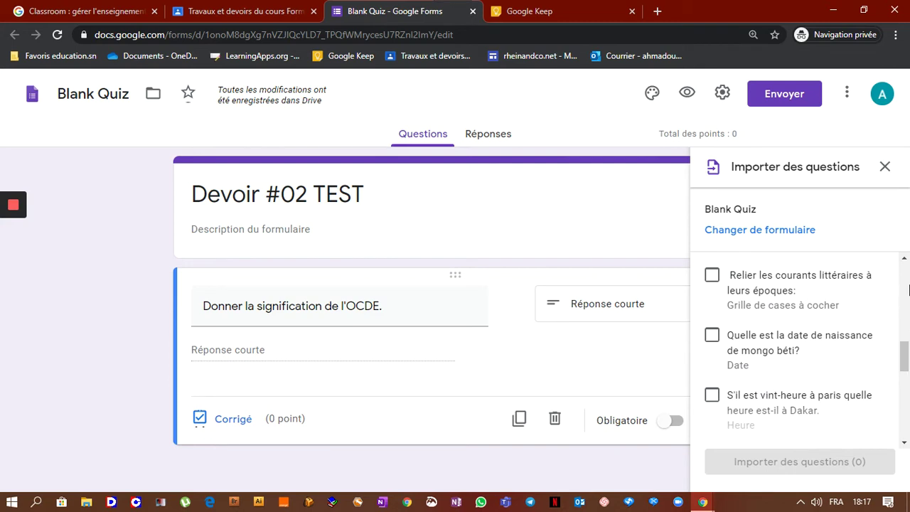
scroll(909, 288, "up", 10)
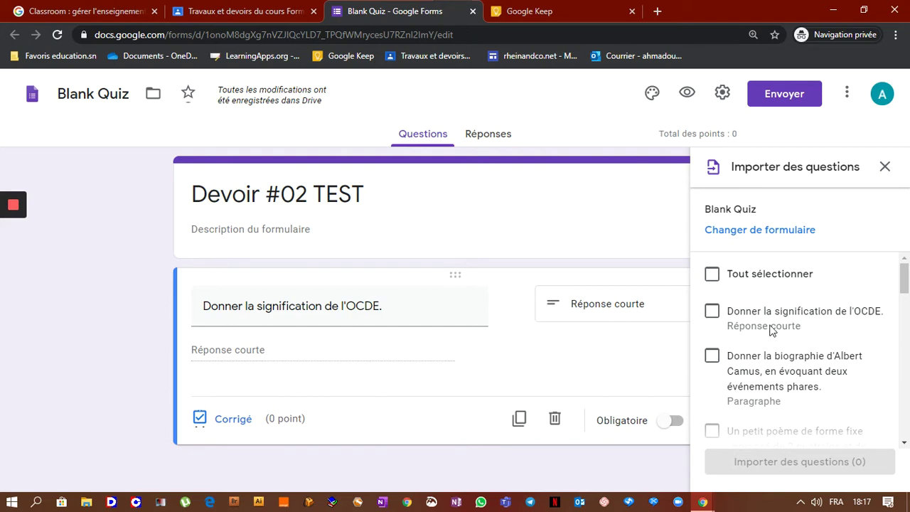
left_click(713, 356)
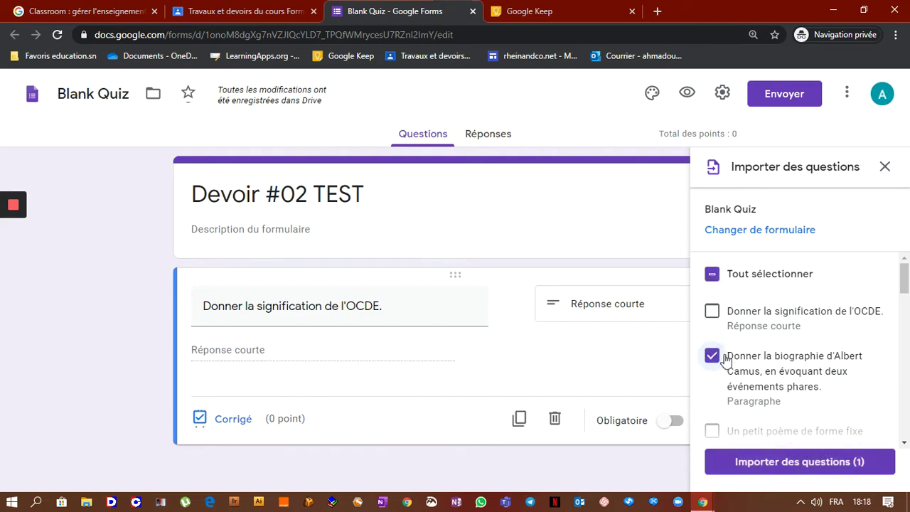
left_click(795, 463)
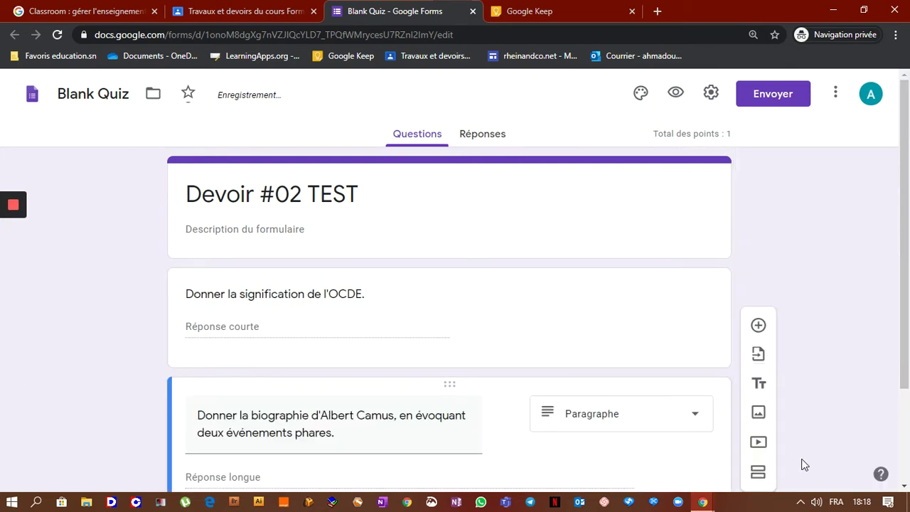
- Check the Albert Camus question's type against the available question types, keeping Paragraphe
left_click(906, 482)
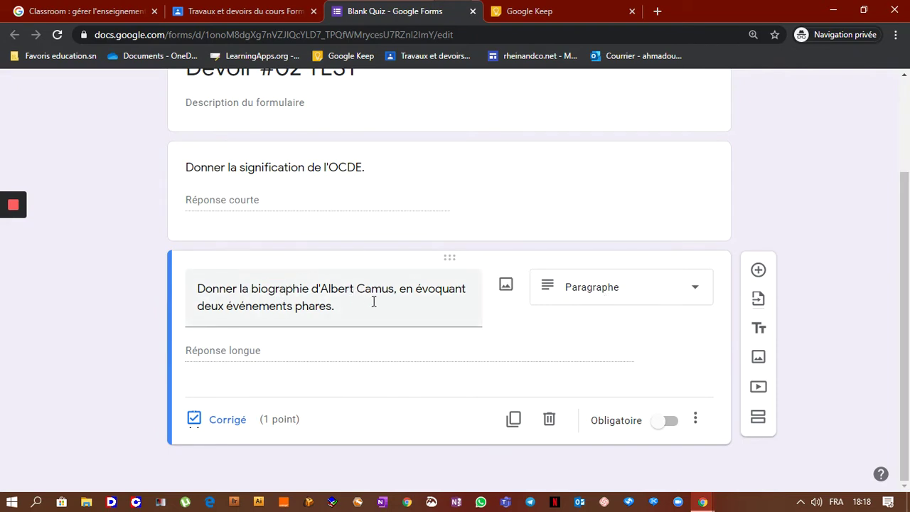
left_click(700, 291)
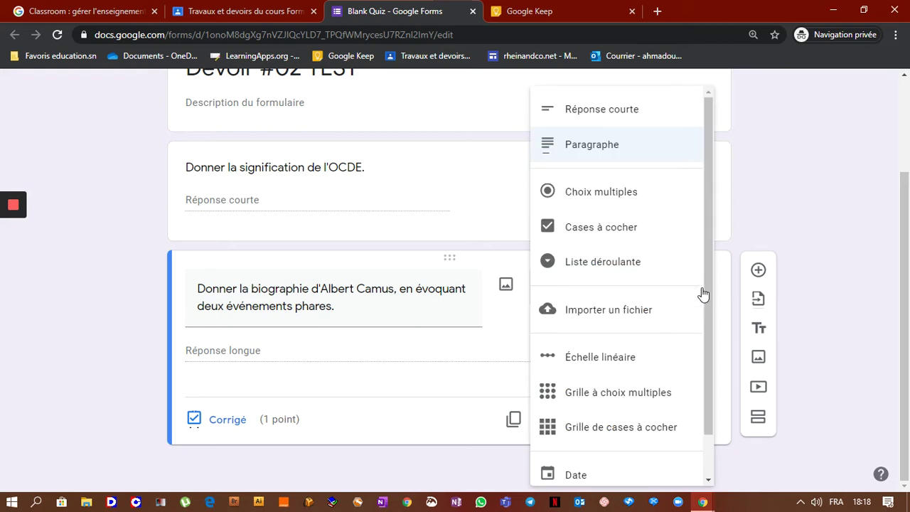
left_click(641, 157)
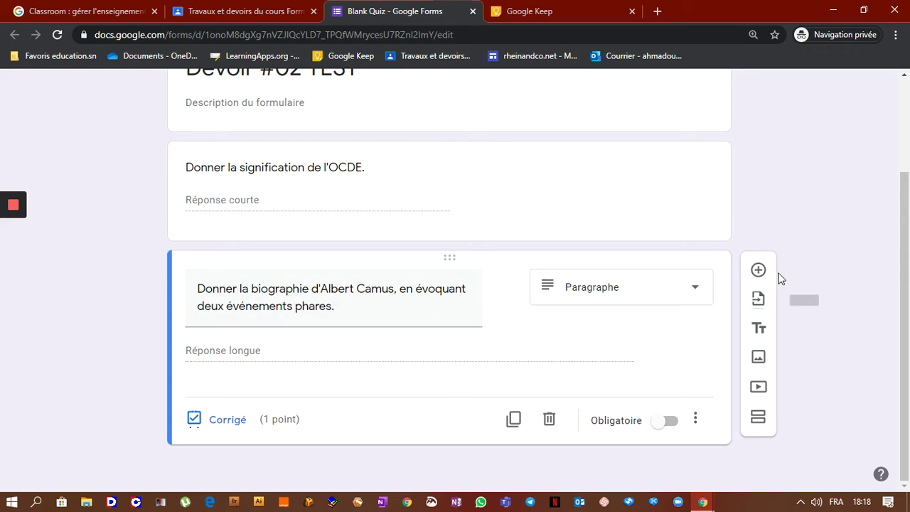
- Check the type of the question on the short fixed-form poem, keeping Choix multiples
mouse_move(10, 236)
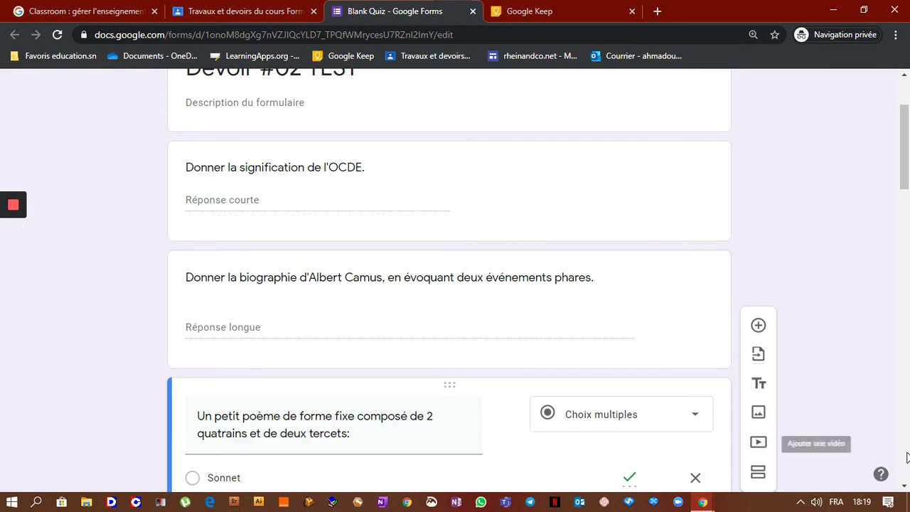
scroll(906, 485, "down", 5)
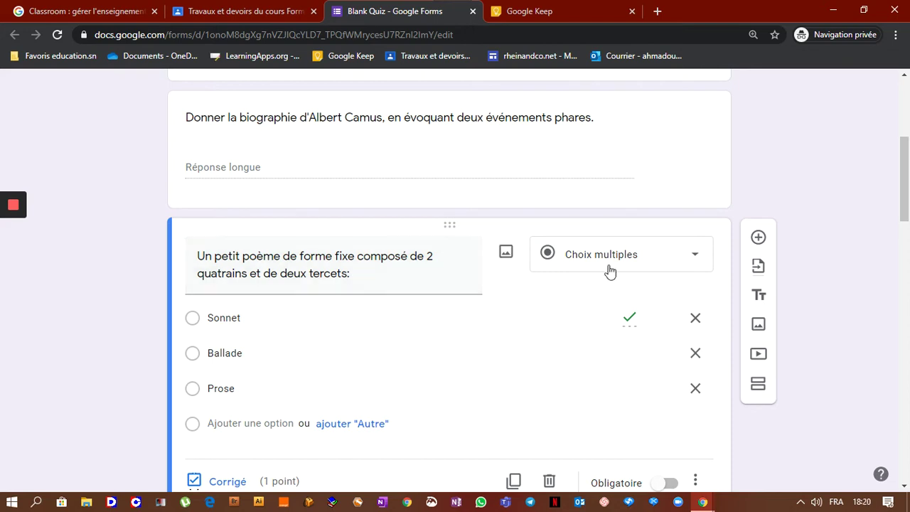
left_click(694, 272)
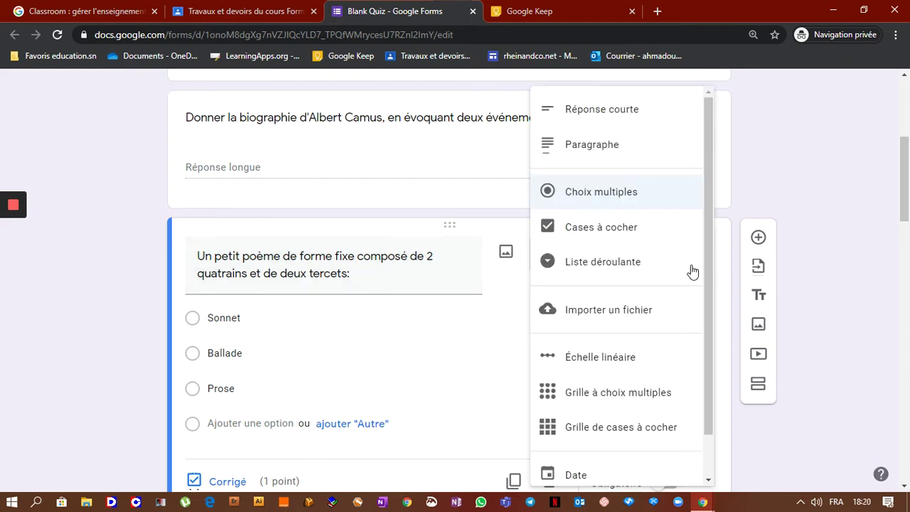
left_click(649, 193)
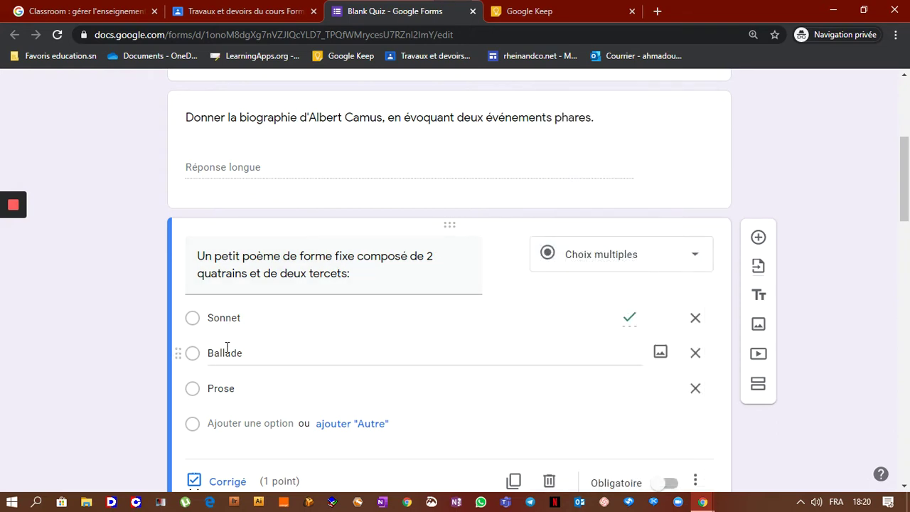
- Review the poem question's answer key for its correct option and points, leaving it as it is
left_click(905, 486)
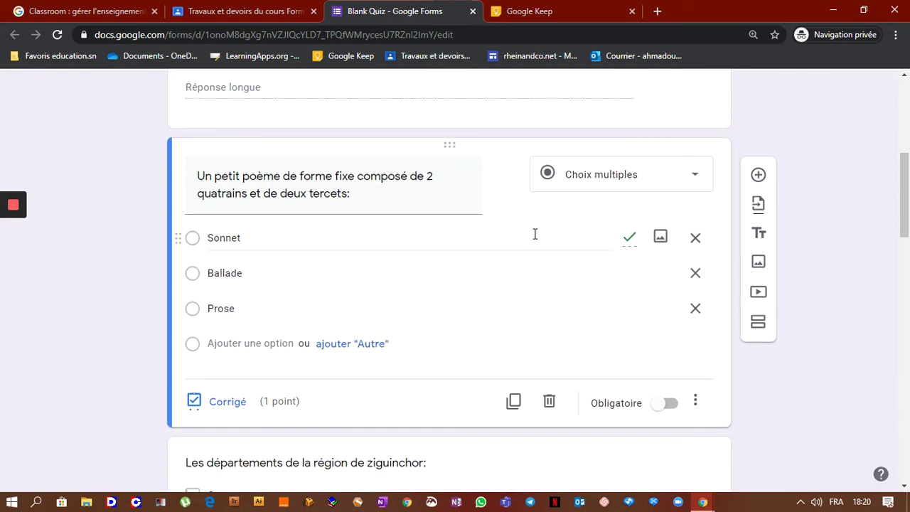
left_click(211, 404)
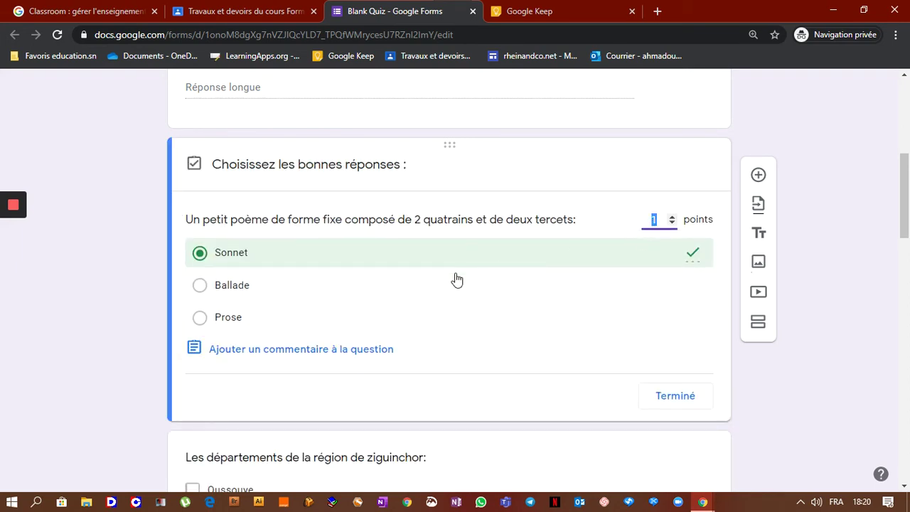
left_click(674, 401)
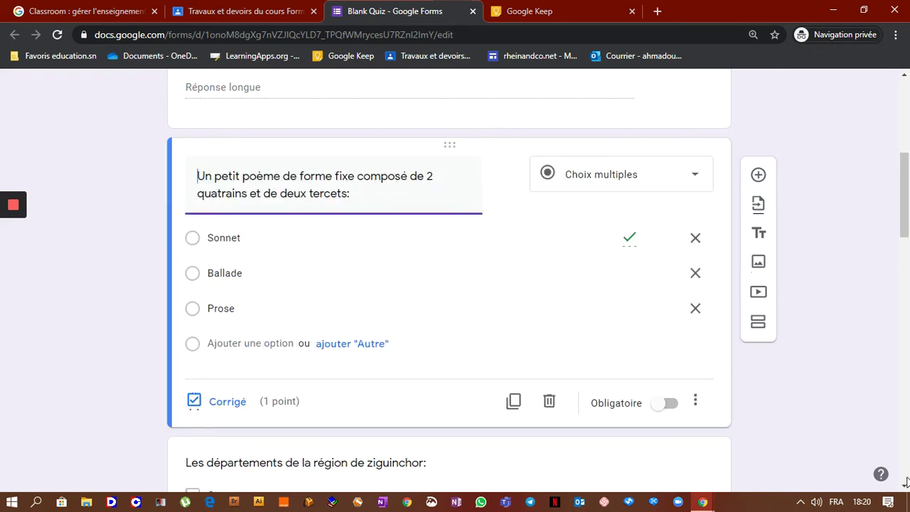
- Open the question on the departments of the Ziguinchor region and review its answer key for correct options and points
left_click(907, 484)
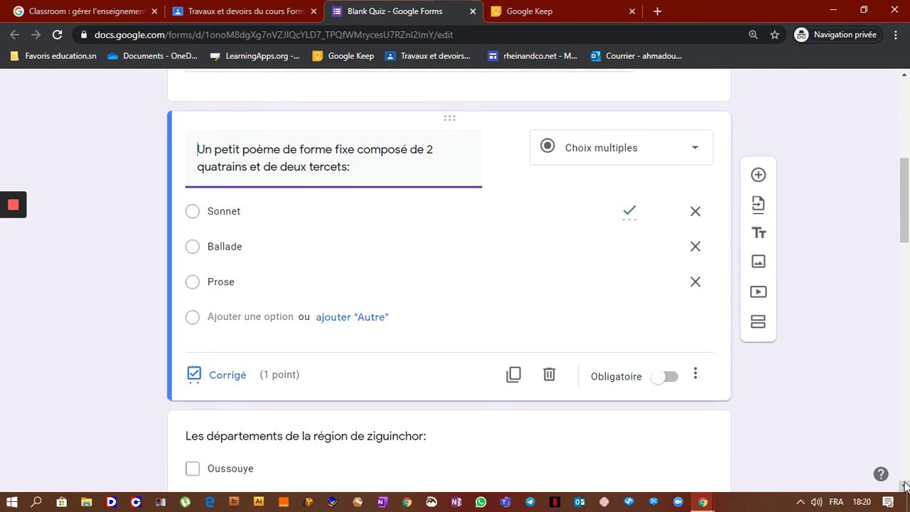
left_click(906, 486)
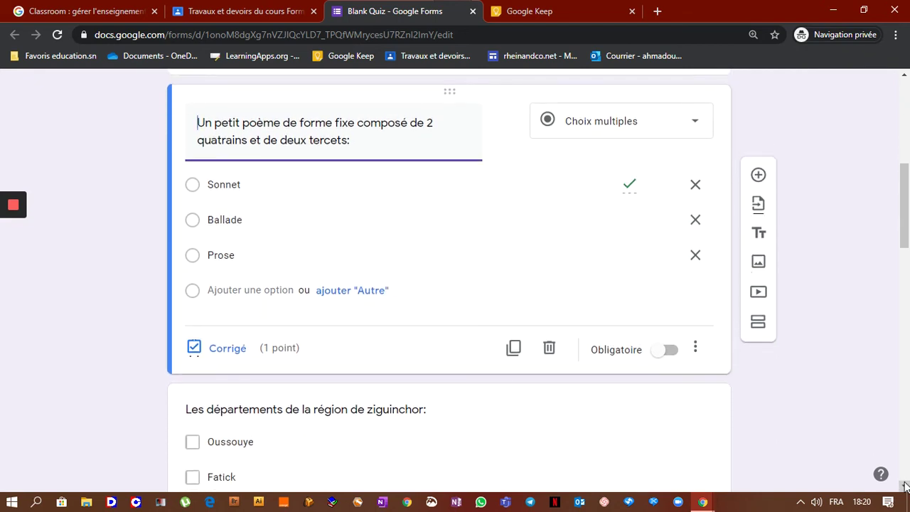
left_click(906, 485)
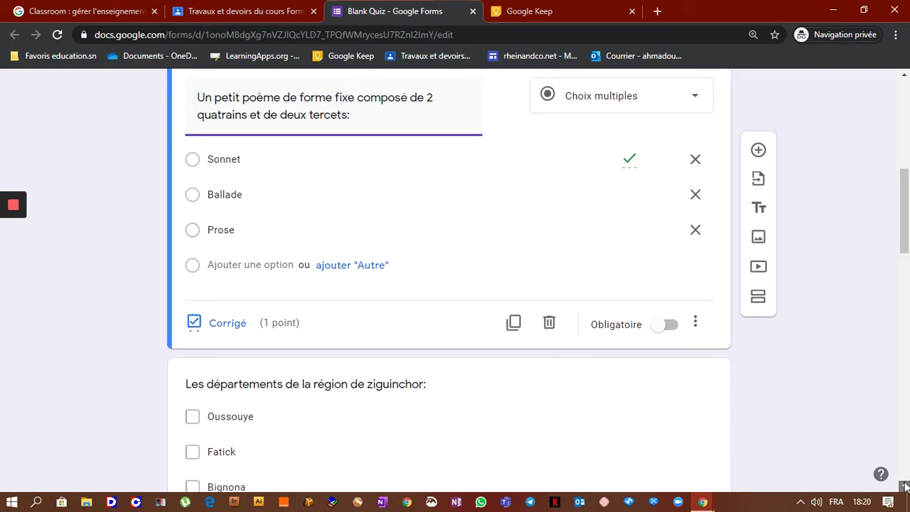
left_click(906, 486)
left_click(906, 485)
left_click(907, 485)
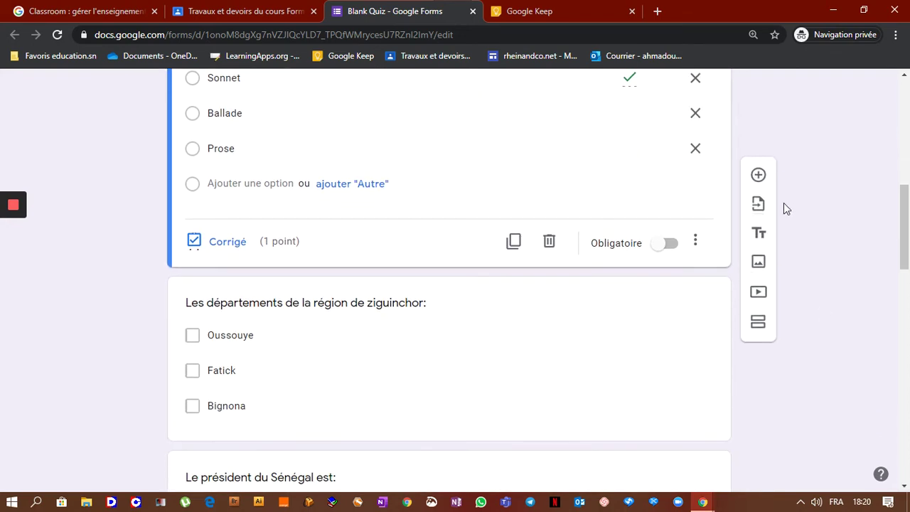
left_click(520, 301)
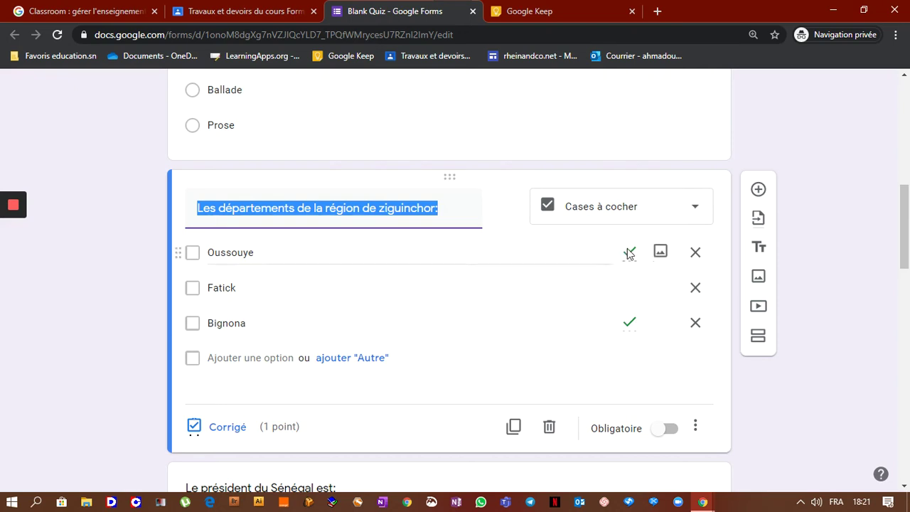
left_click(228, 428)
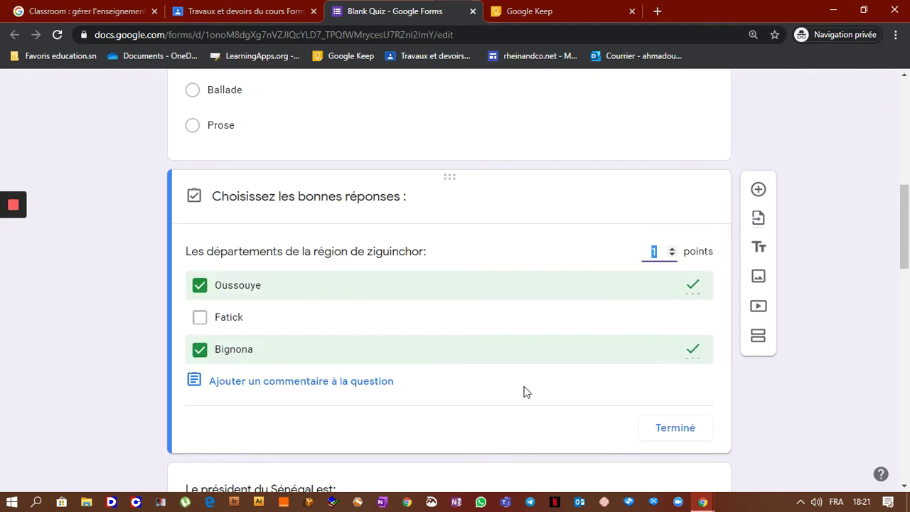
left_click(675, 430)
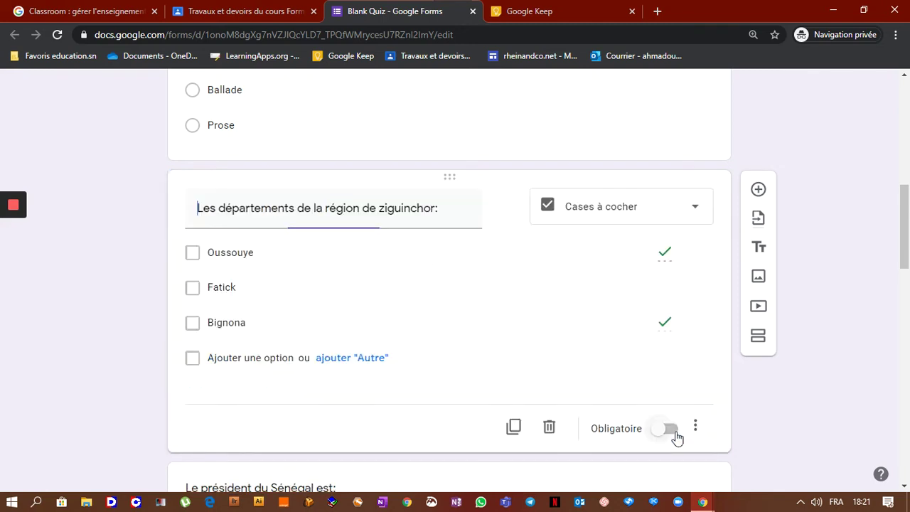
- Open the question "Le président du Sénégal est:" and check its type, keeping Liste déroulante
scroll(579, 308, "down", 3)
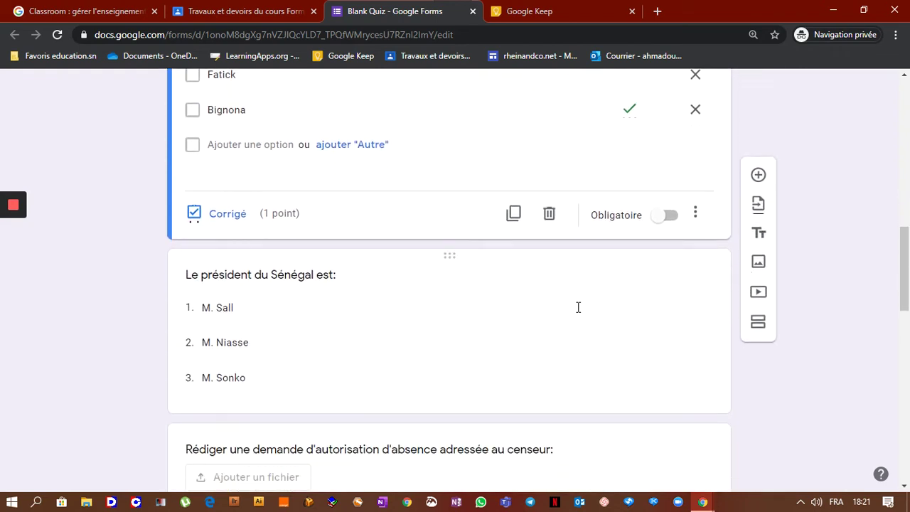
left_click(493, 301)
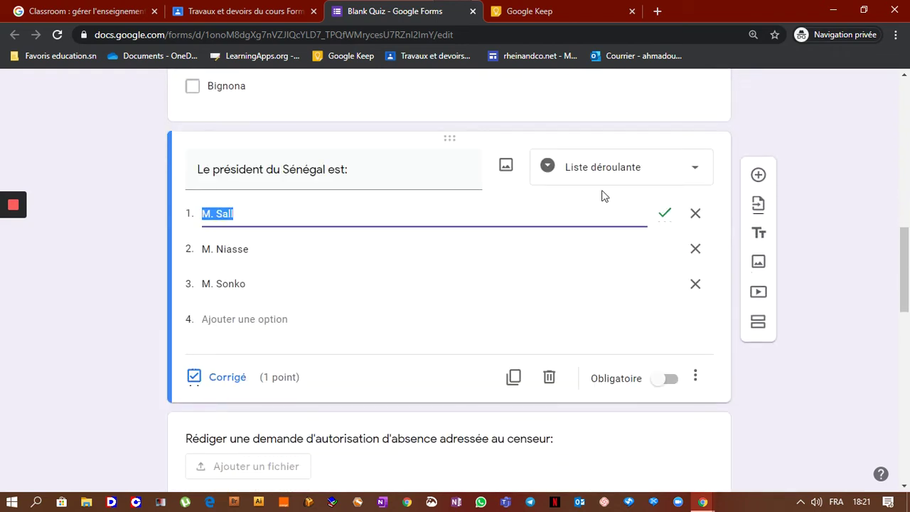
left_click(661, 177)
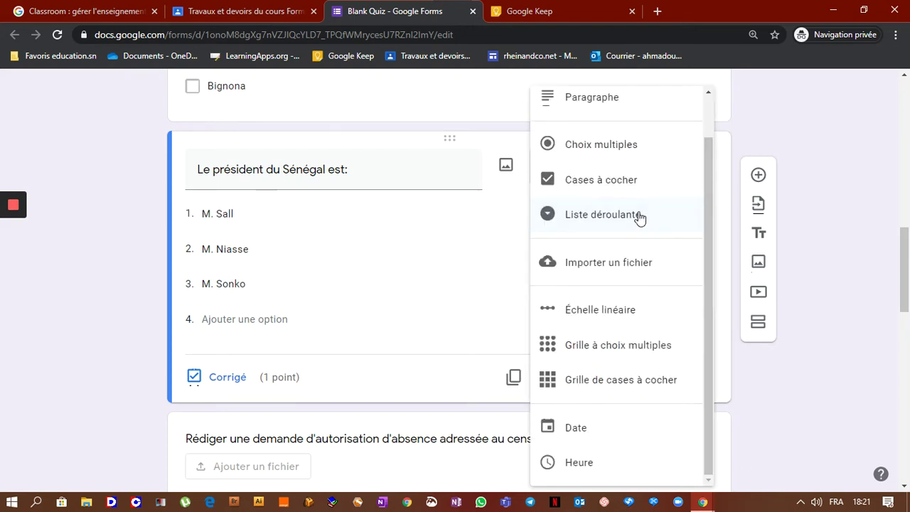
left_click(510, 234)
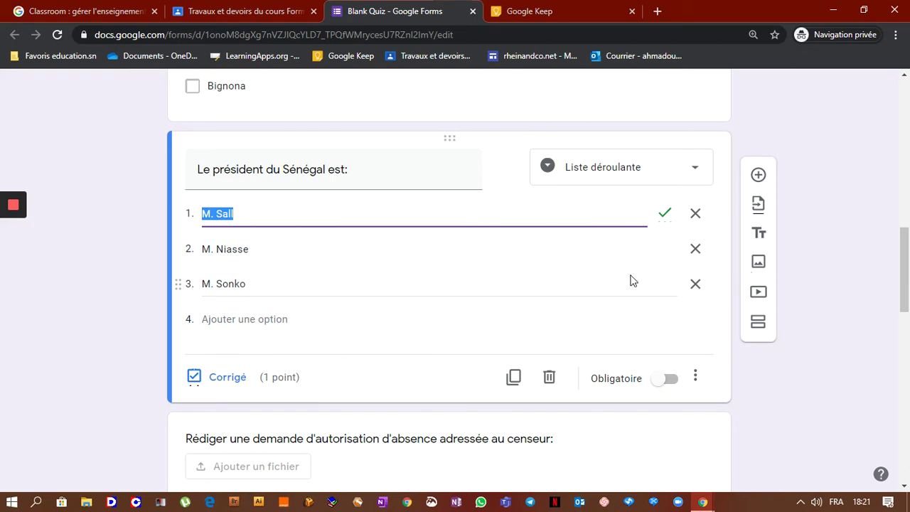
left_click(487, 400)
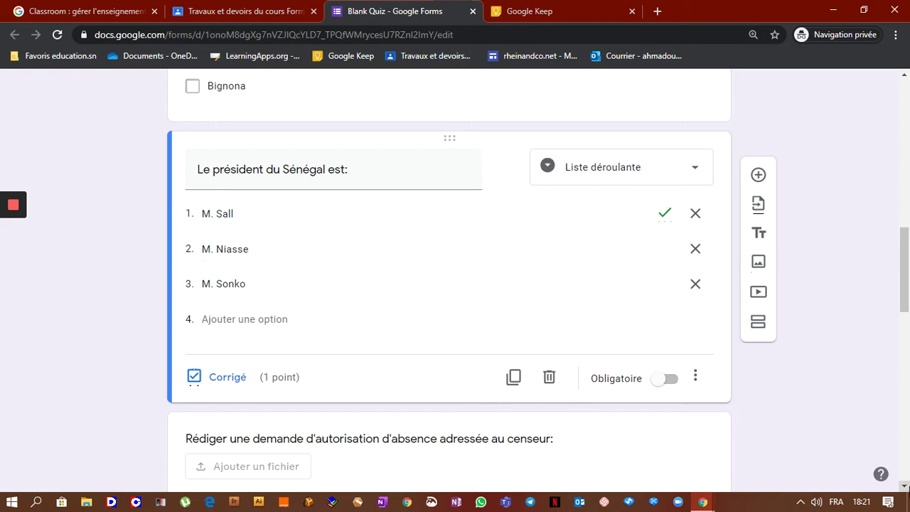
- Open the absence request question and examine its allowed file types, maximum number of files and maximum file size
left_click(905, 487)
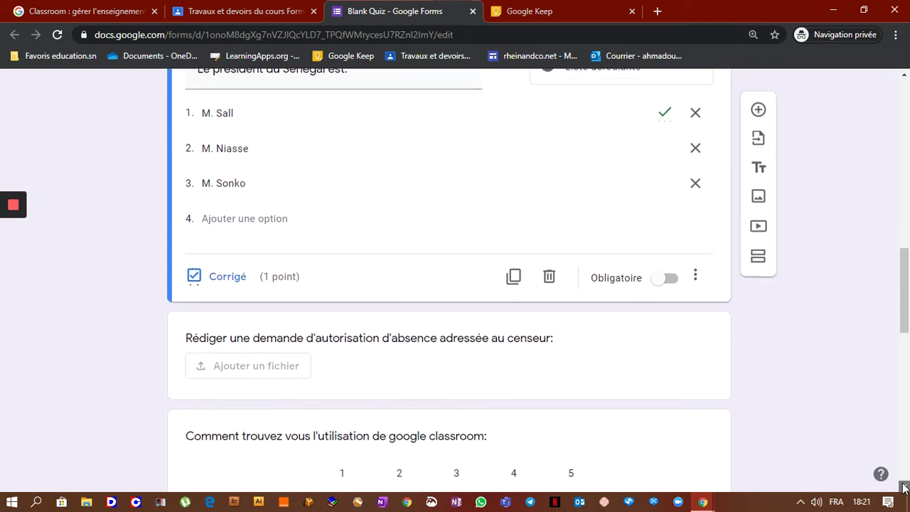
left_click(906, 487)
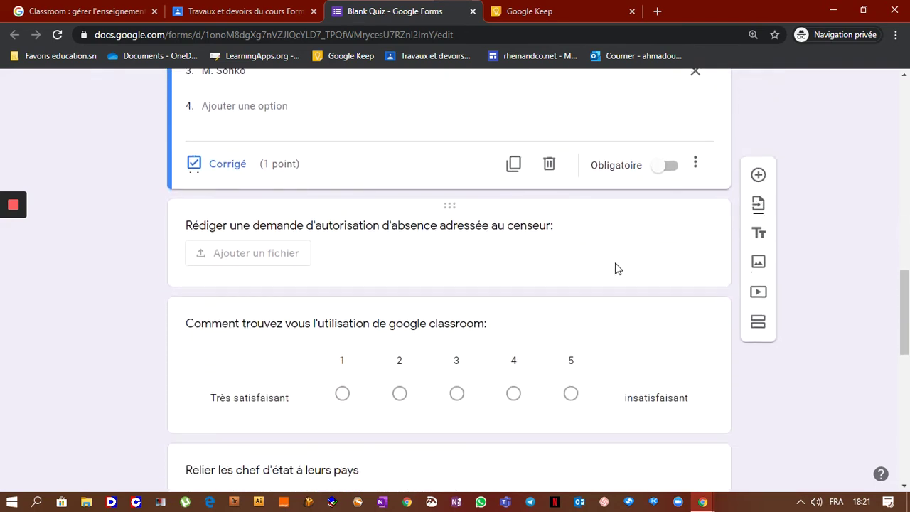
left_click(616, 269)
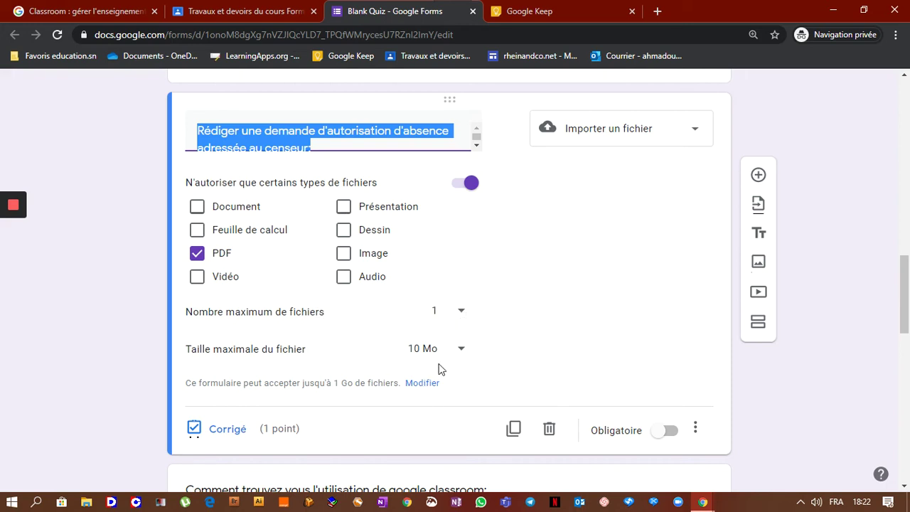
- Open the question on using Google Classroom and examine its linear scale range and end labels
left_click(904, 487)
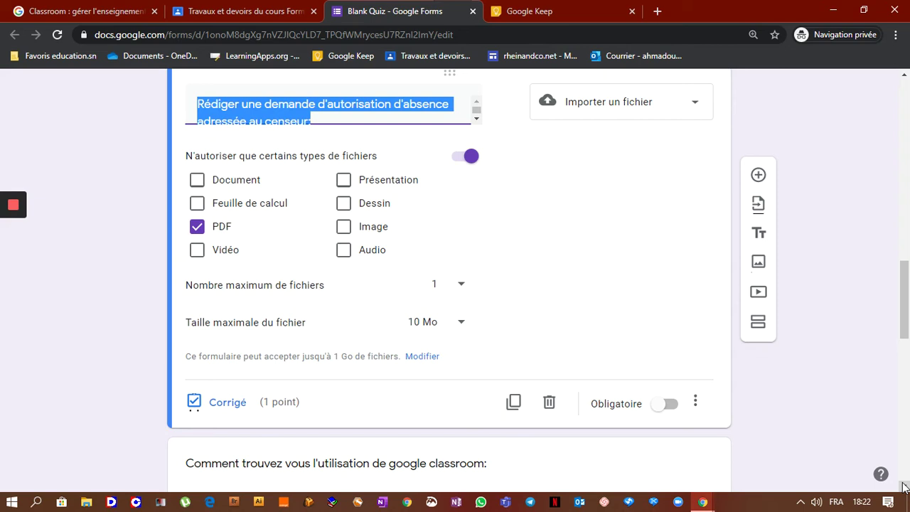
scroll(905, 486, "down", 3)
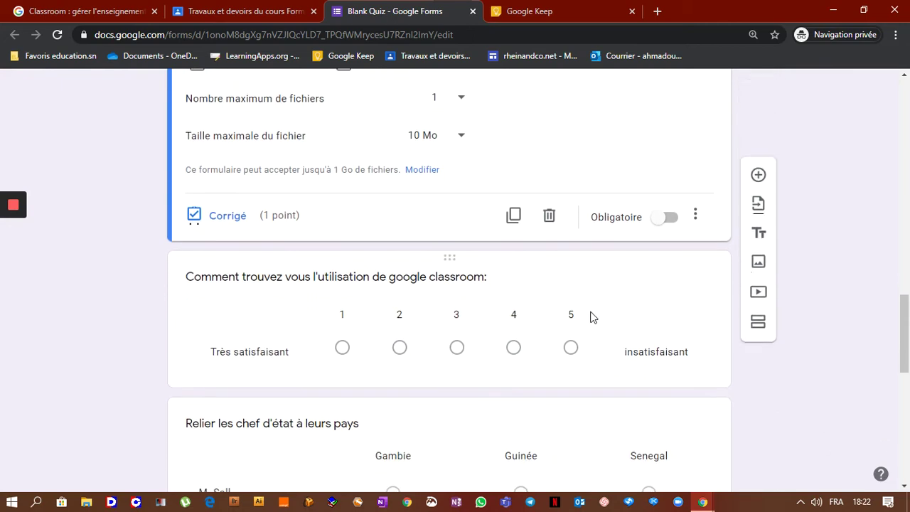
left_click(448, 277)
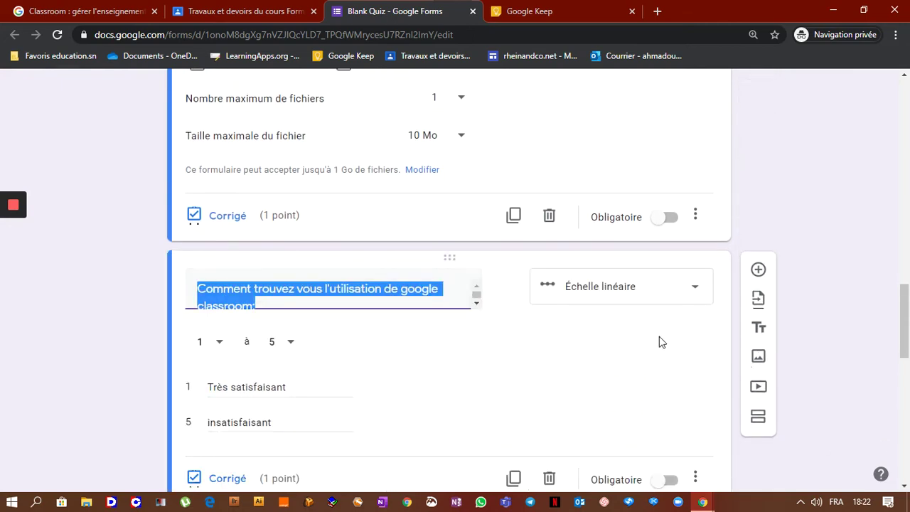
- Open the question "Relier les chef d'état à leurs pays" and examine its type, rows and columns
left_click(905, 486)
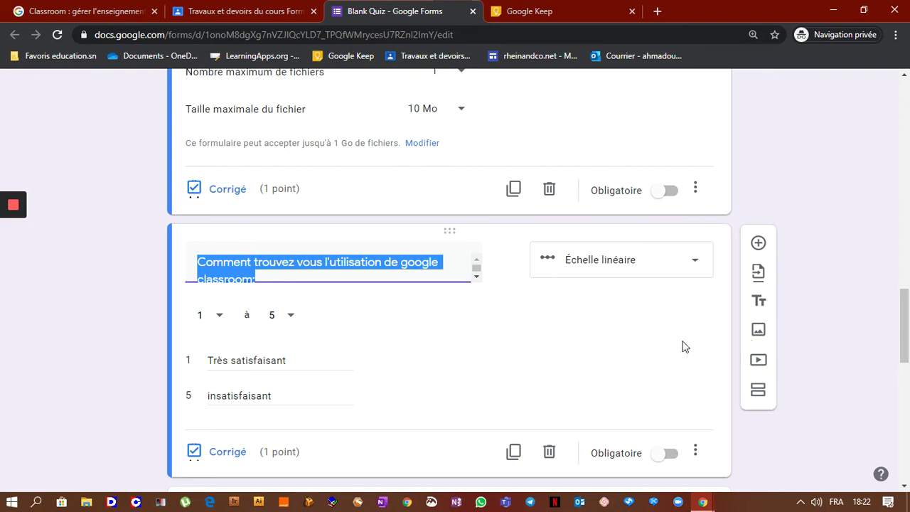
left_click(906, 488)
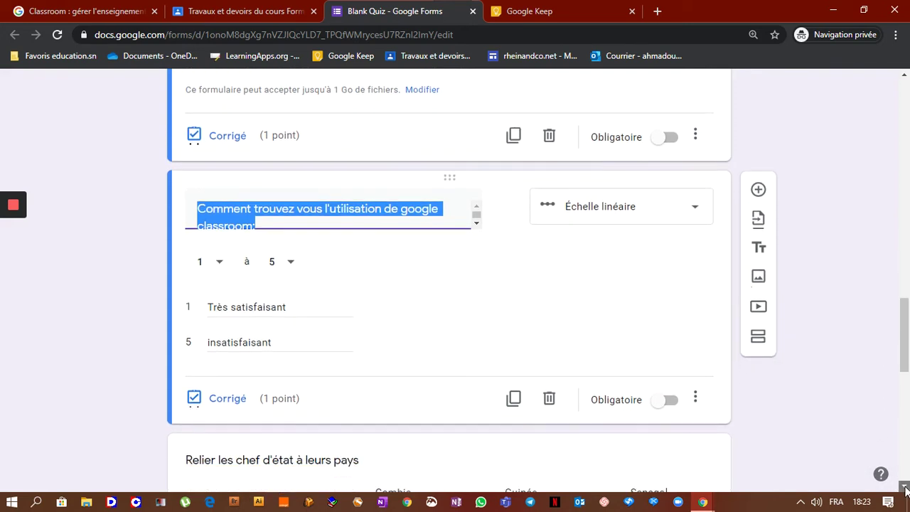
left_click(906, 488)
left_click(905, 487)
left_click(906, 488)
left_click(905, 488)
left_click(906, 487)
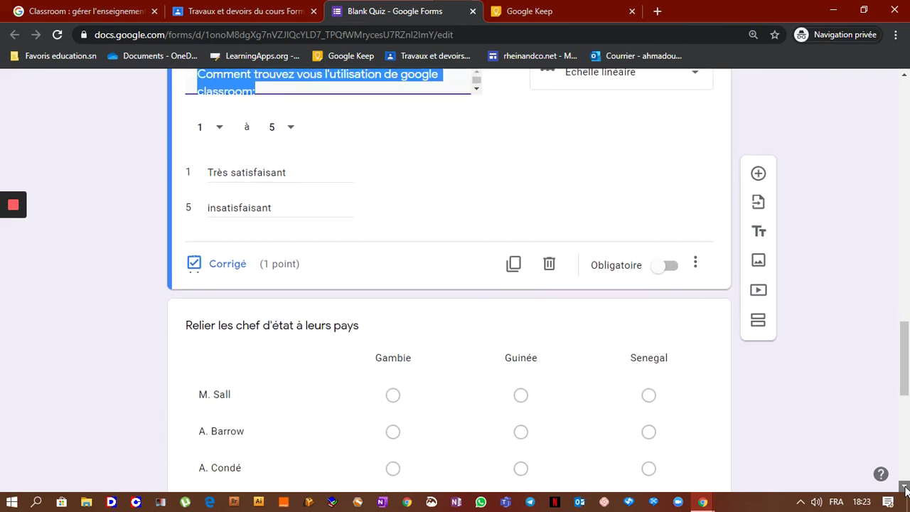
left_click(905, 488)
left_click(906, 488)
left_click(905, 487)
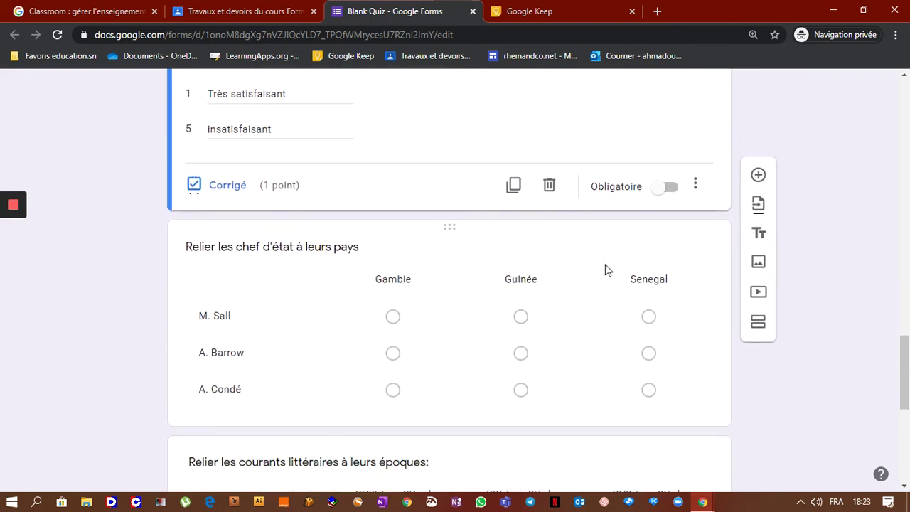
left_click(577, 252)
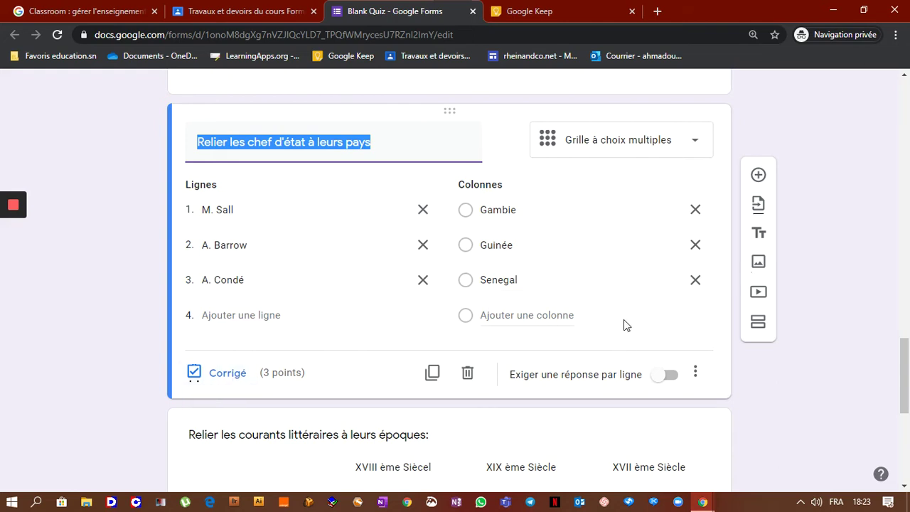
- Open the question "Relier les courants littéraires à leurs époques" and examine its type, rows and columns
left_click(905, 489)
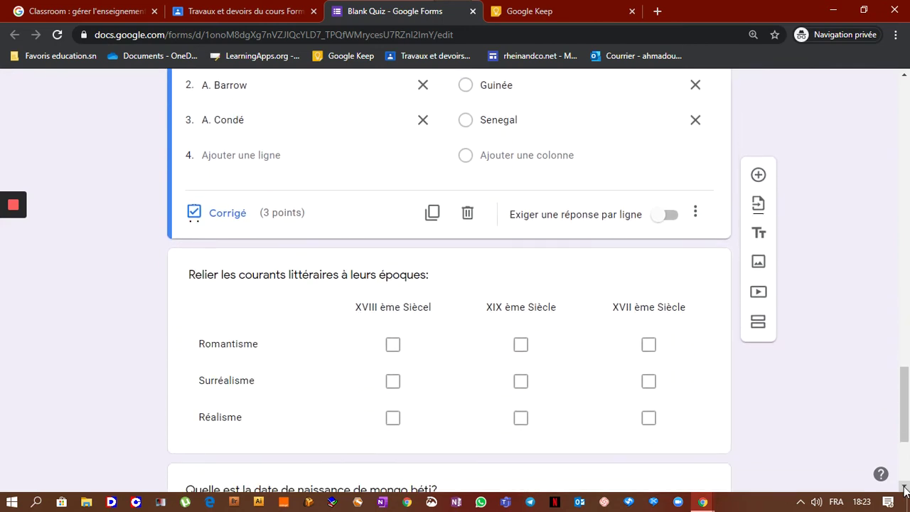
left_click(905, 489)
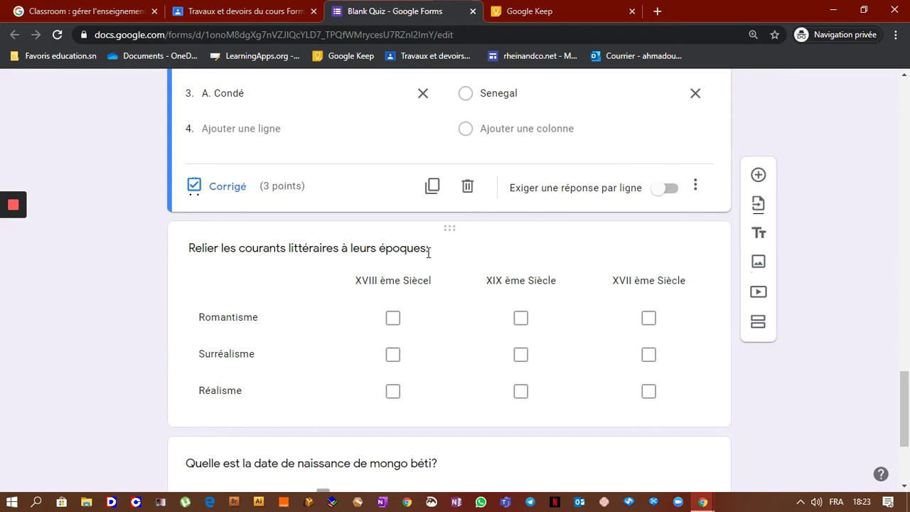
left_click(904, 494)
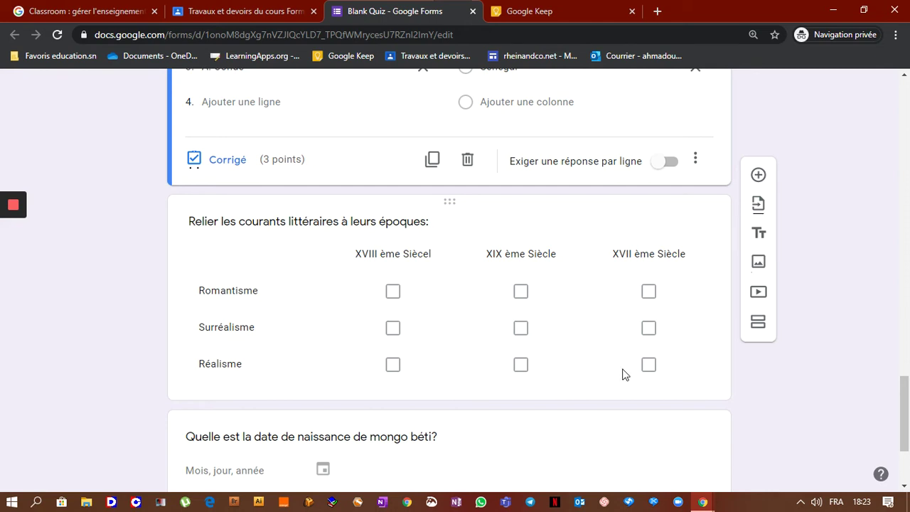
left_click(538, 379)
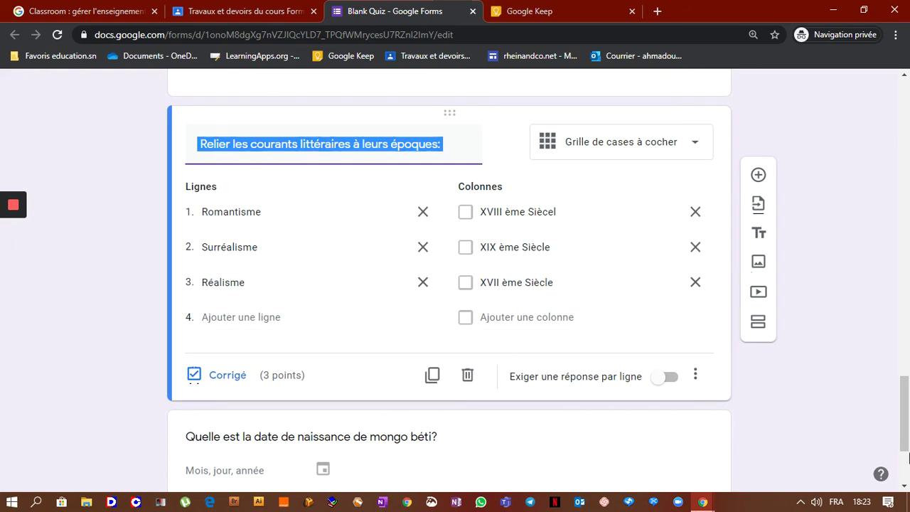
- Open the question on Mongo Béti's birth date and review its answer key for points and feedback, leaving them as they are
left_click(905, 475)
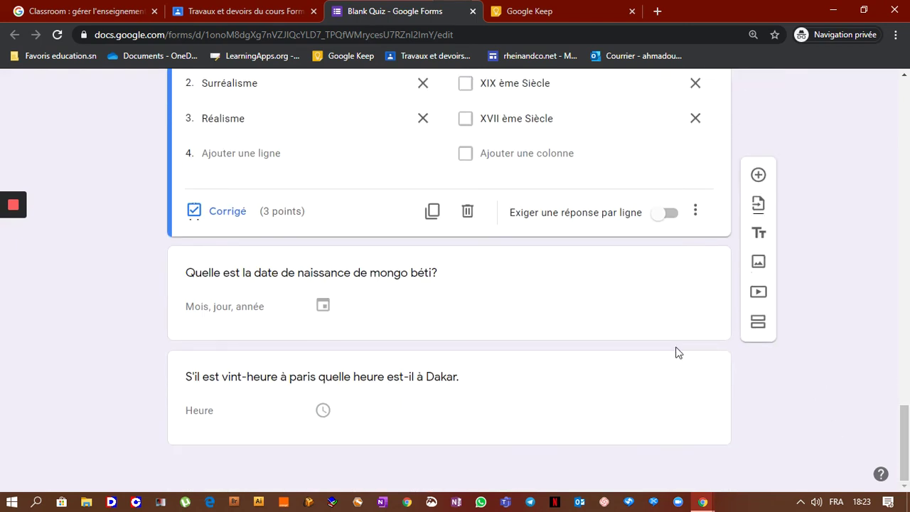
left_click(504, 278)
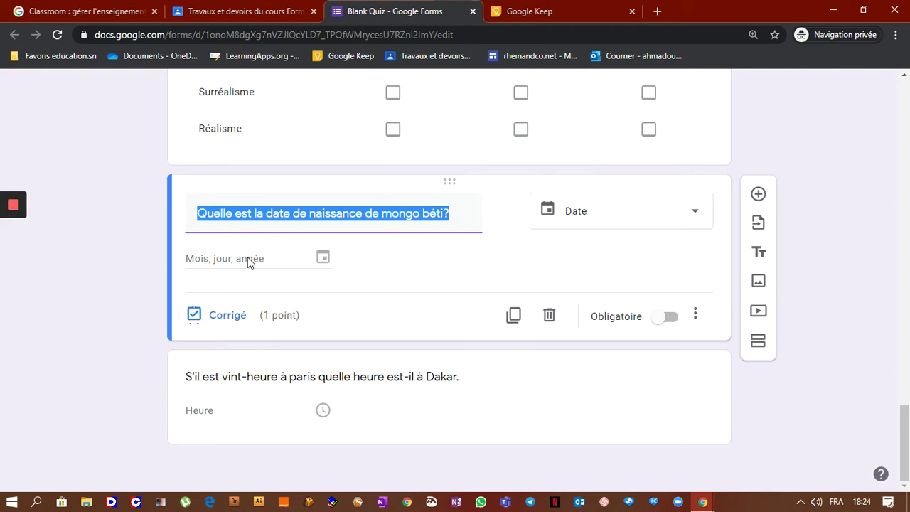
left_click(237, 320)
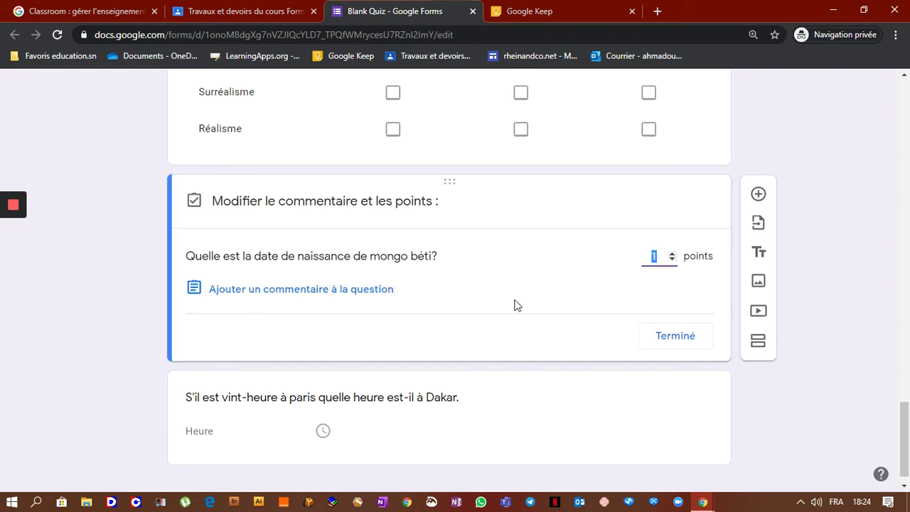
left_click(690, 337)
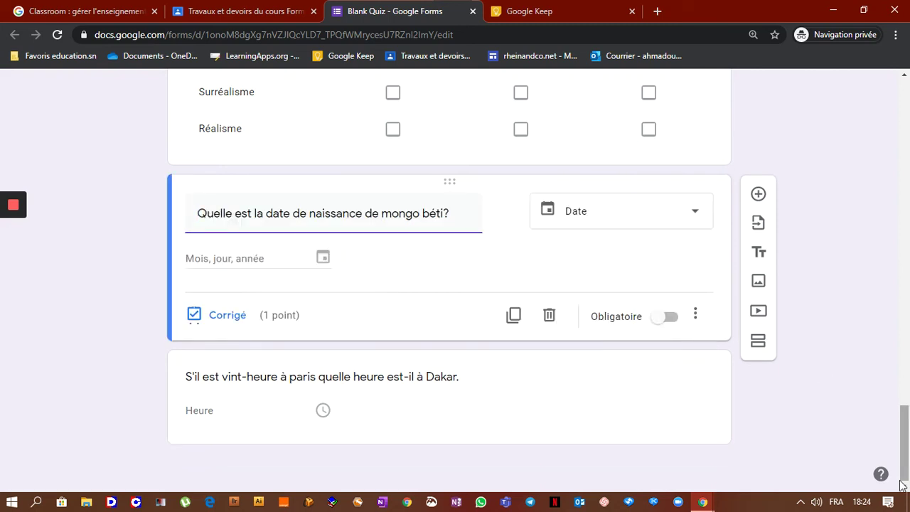
- Open the question on the time in Dakar and look through the full list of available question types
left_click(415, 380)
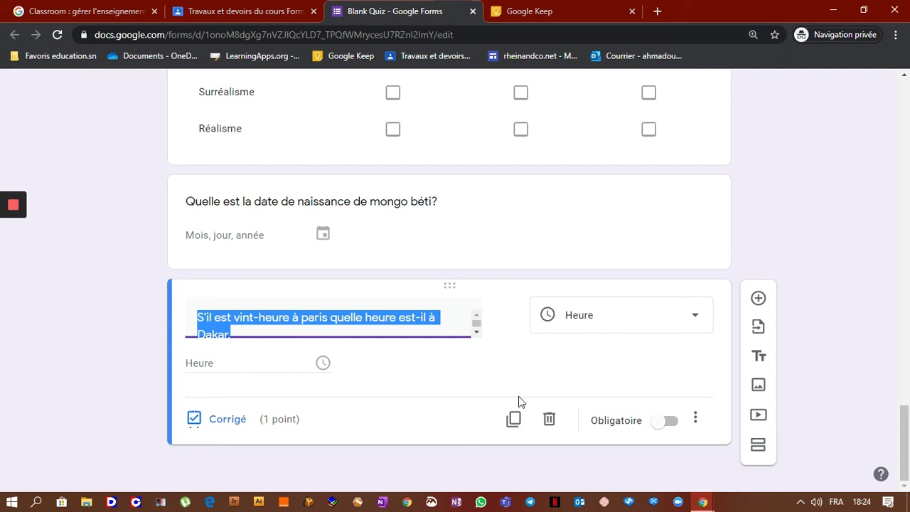
left_click(700, 328)
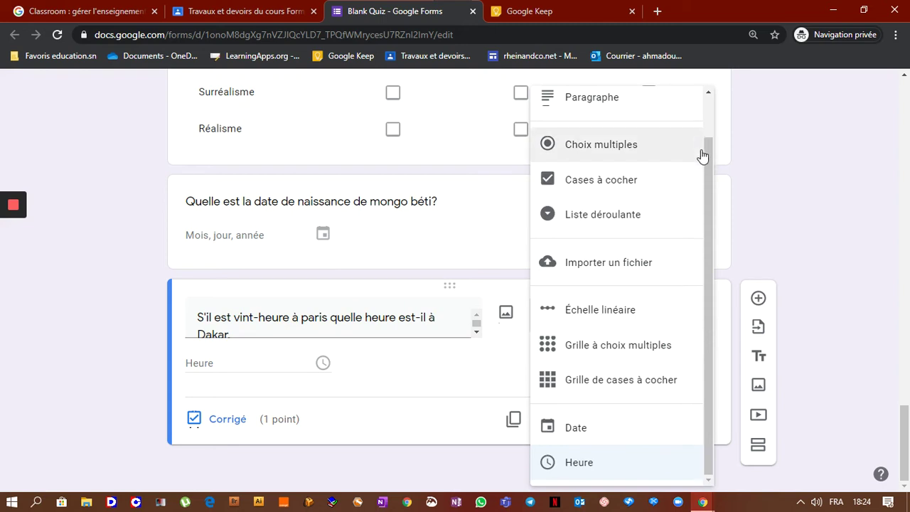
left_click(707, 109)
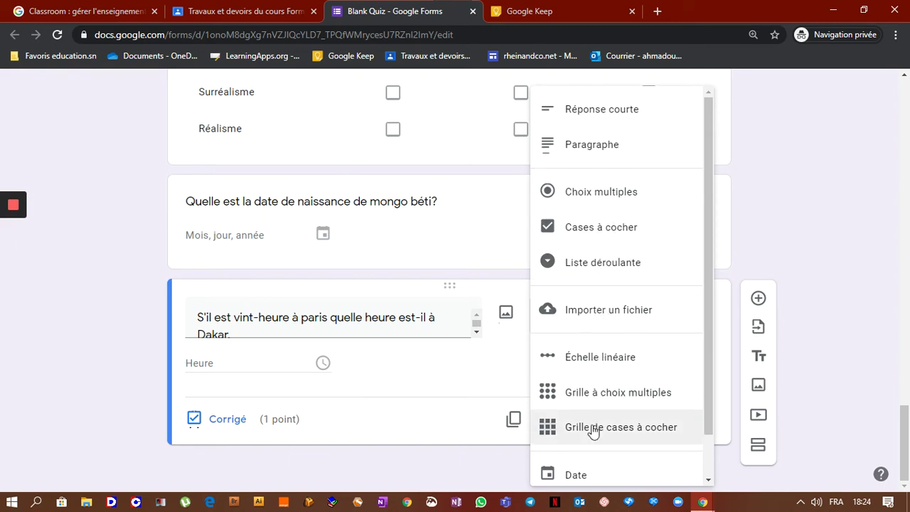
left_click(708, 481)
left_click(708, 483)
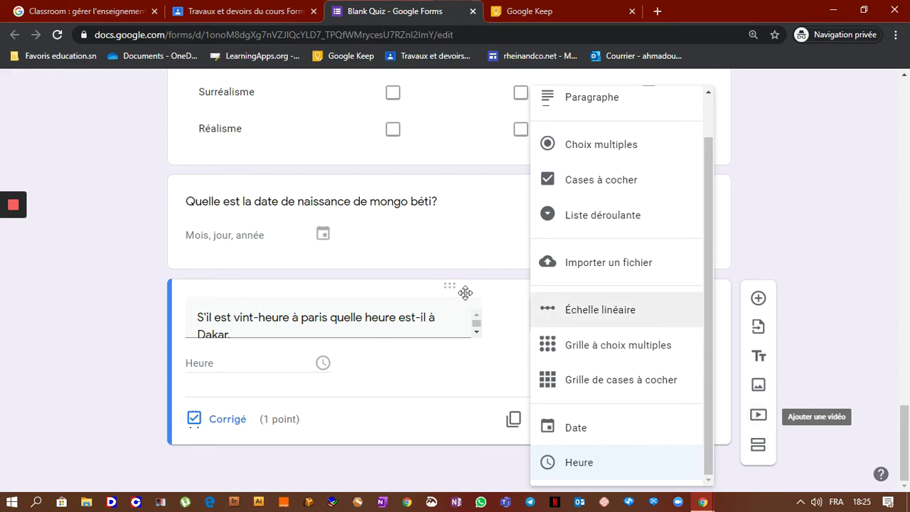
left_click(12, 238)
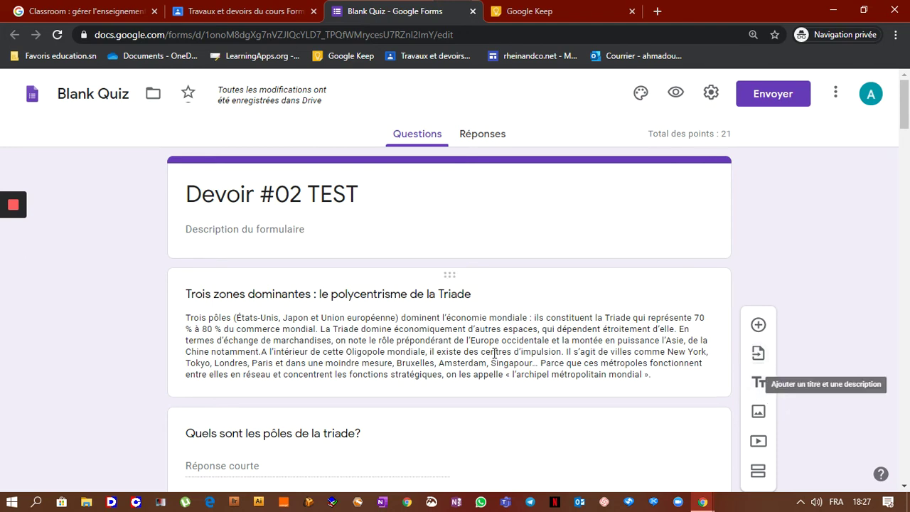
- Open the text block "Trois zones dominantes : le polycentrisme de la Triade" and examine its title and description
triple_click(416, 364)
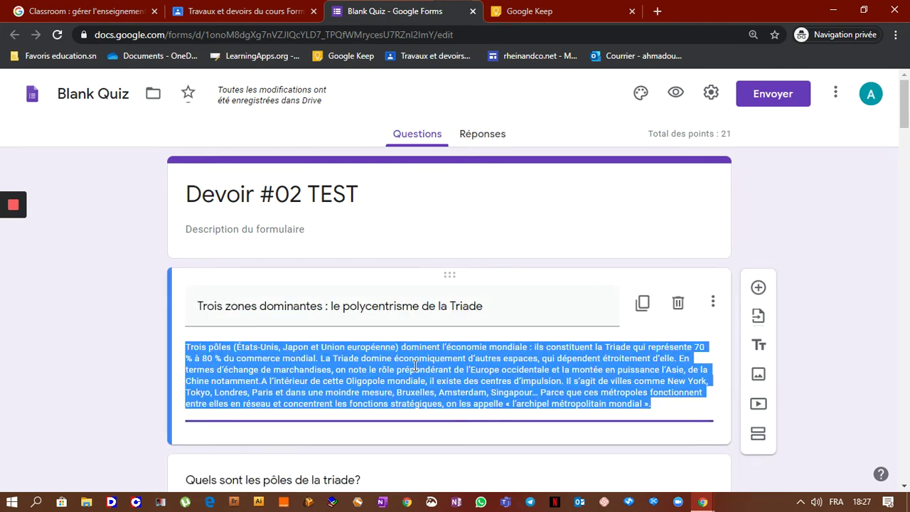
triple_click(296, 314)
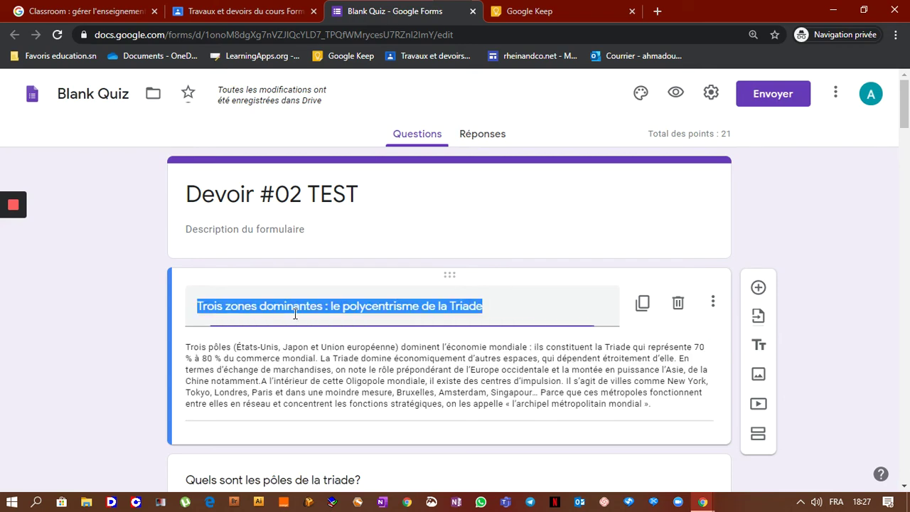
triple_click(274, 351)
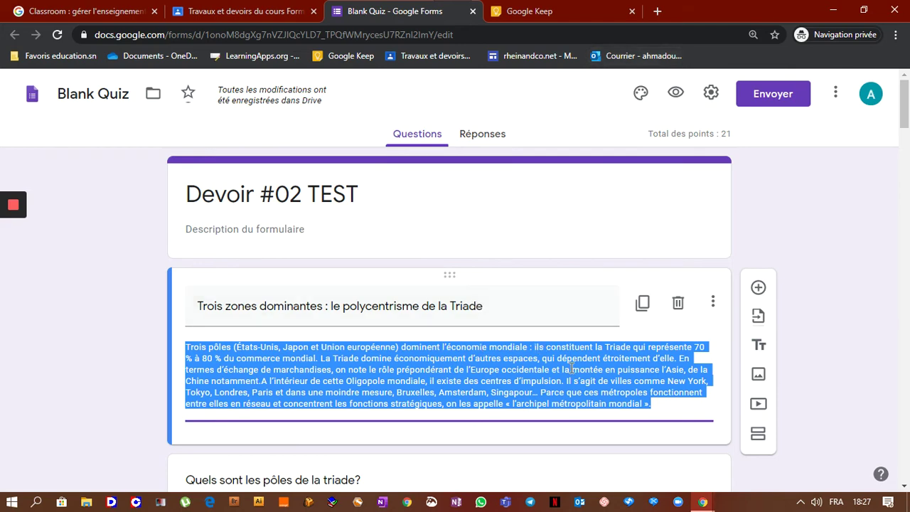
- Open the two questions on the poles and the geo-economic characteristics of the triade and compare their answer types
left_click(905, 488)
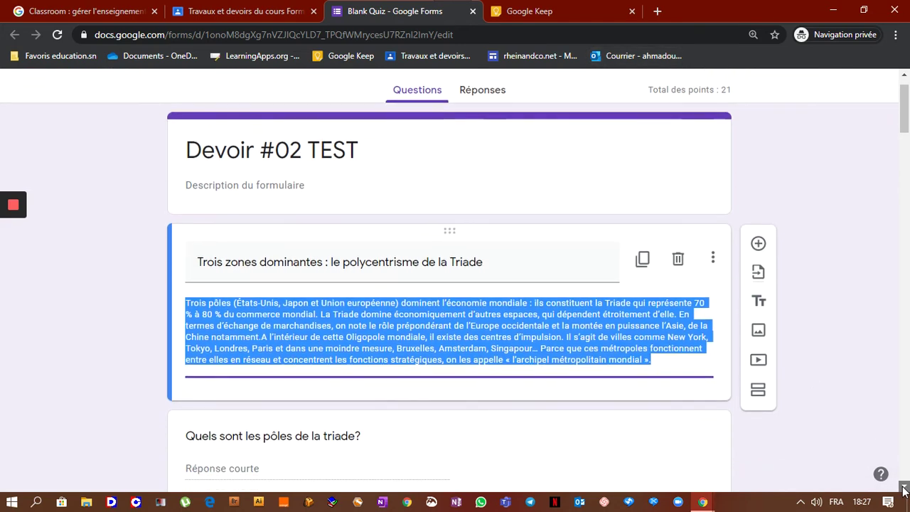
left_click(905, 488)
left_click(904, 488)
left_click(904, 488)
left_click(905, 488)
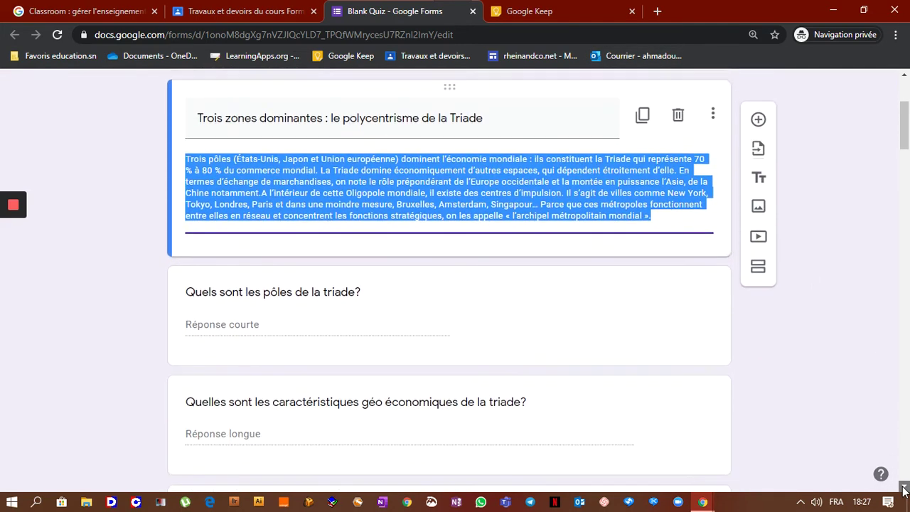
left_click(904, 488)
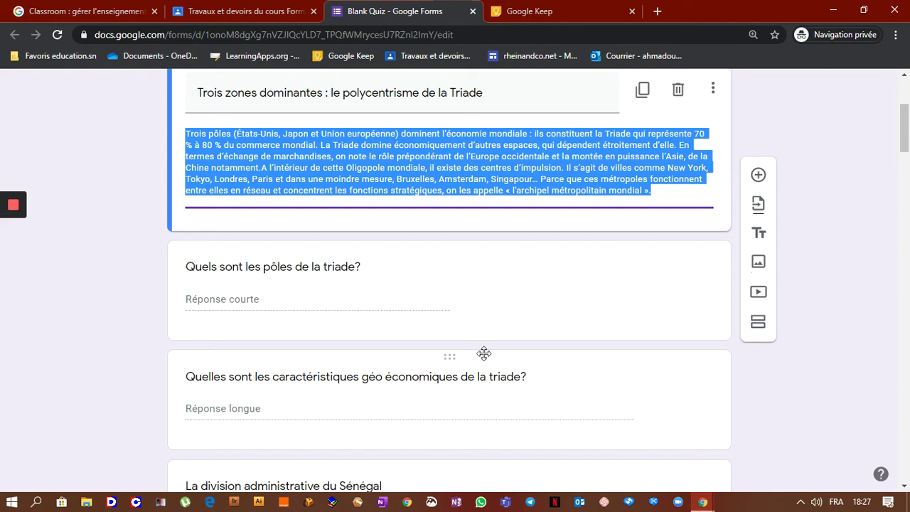
left_click(263, 302)
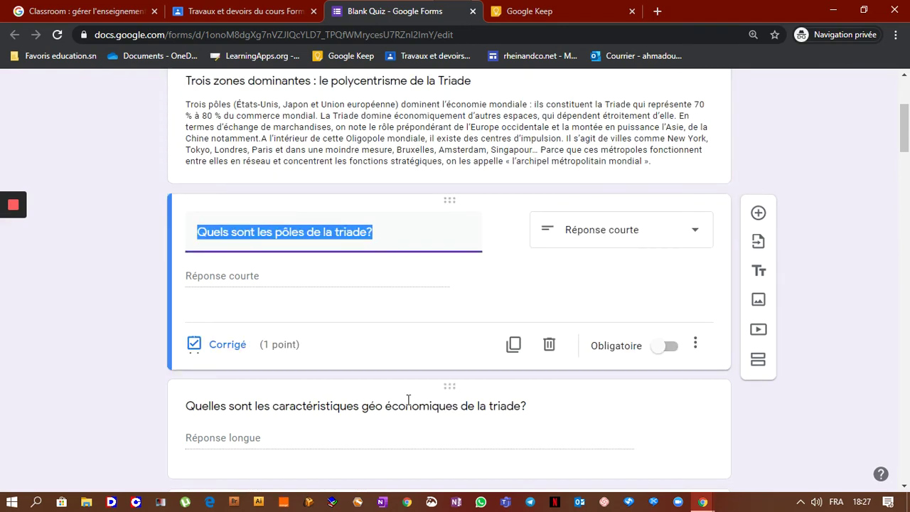
left_click(396, 428)
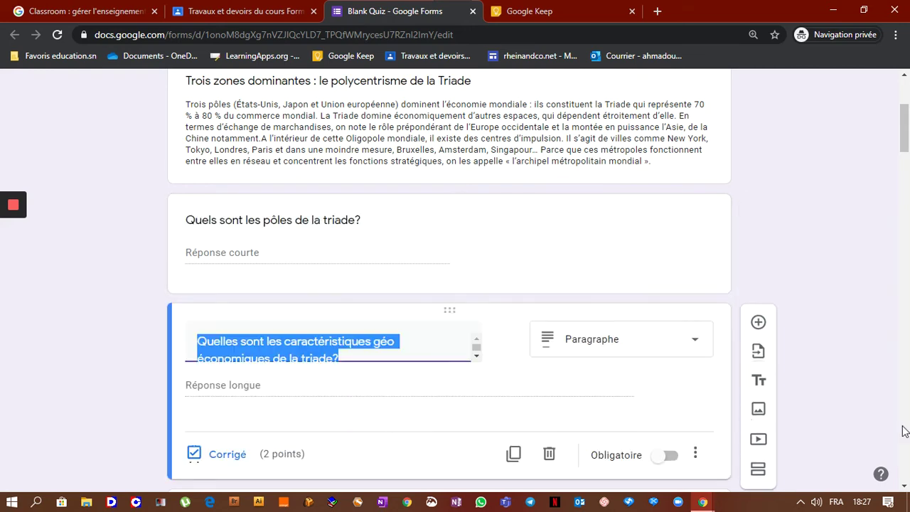
- Examine the image block "La division administrative du Sénégal" with its map, and the natural regions question that follows it
left_click(905, 489)
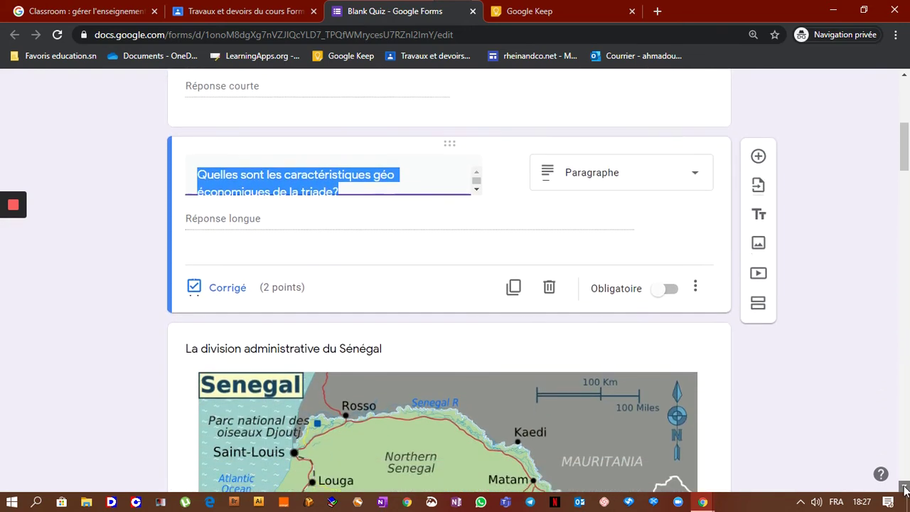
left_click(904, 490)
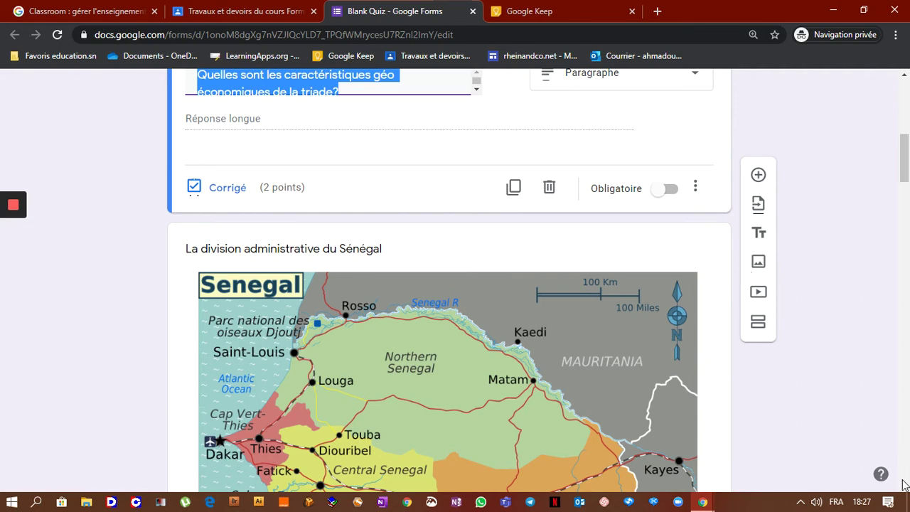
scroll(906, 486, "down", 5)
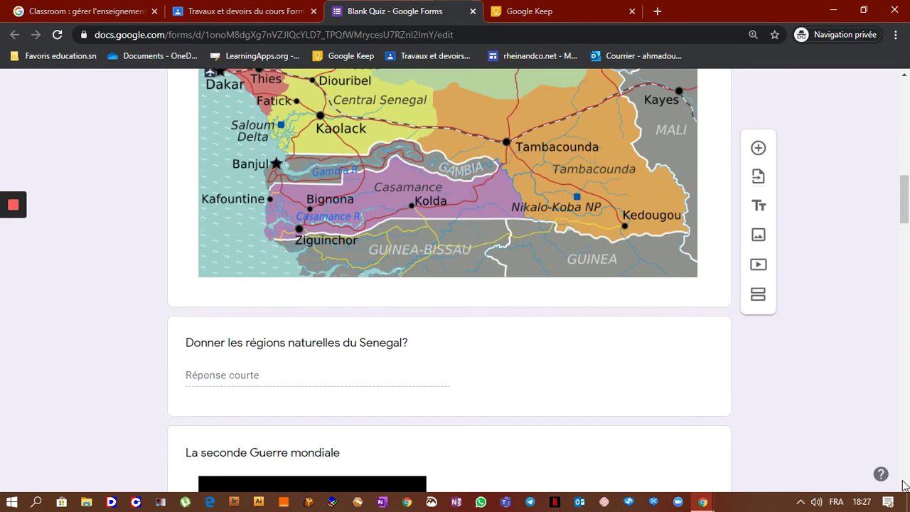
left_click(904, 77)
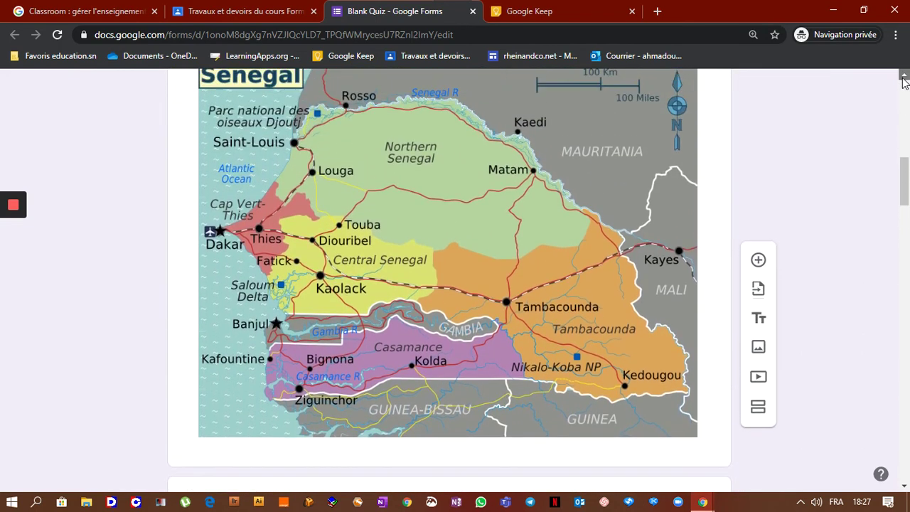
left_click(905, 77)
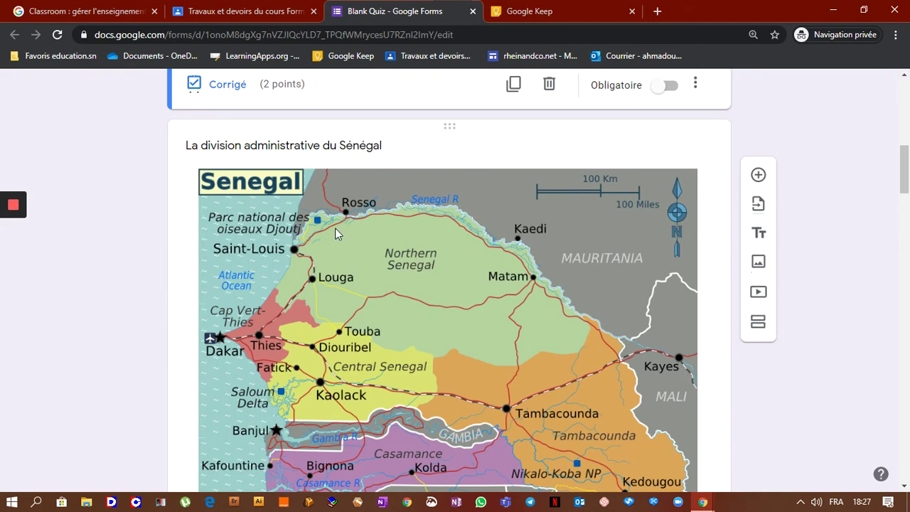
left_click(259, 148)
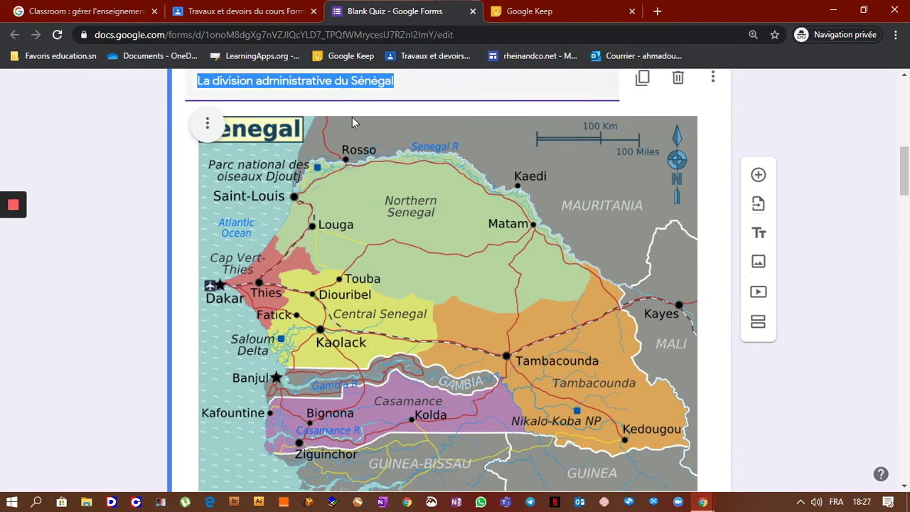
left_click(374, 197)
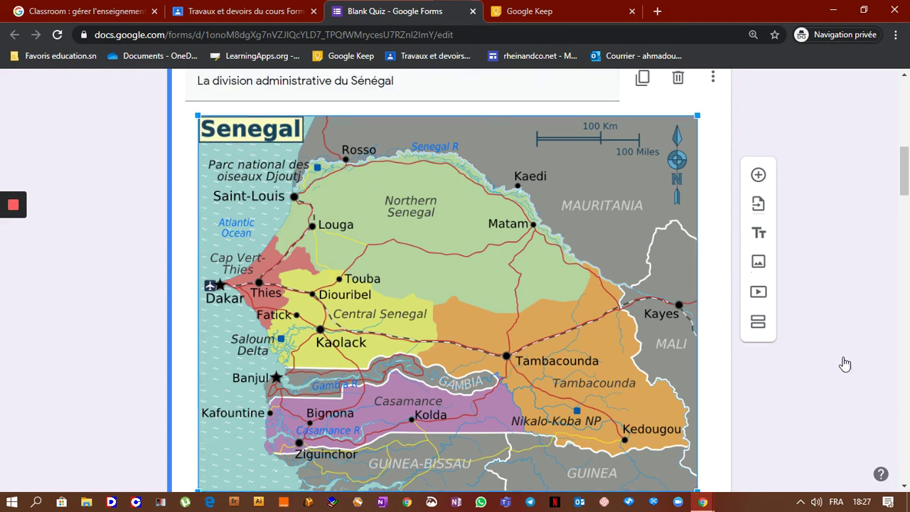
left_click(905, 488)
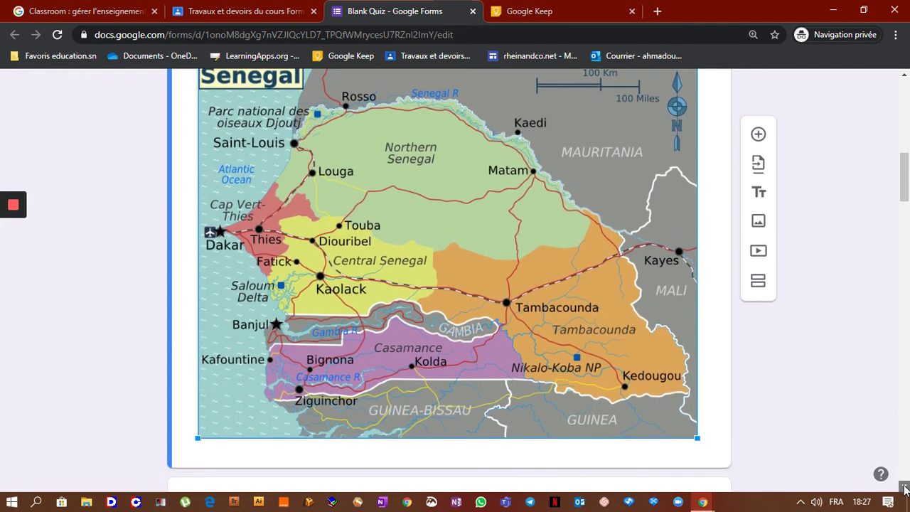
left_click(905, 488)
left_click(905, 488)
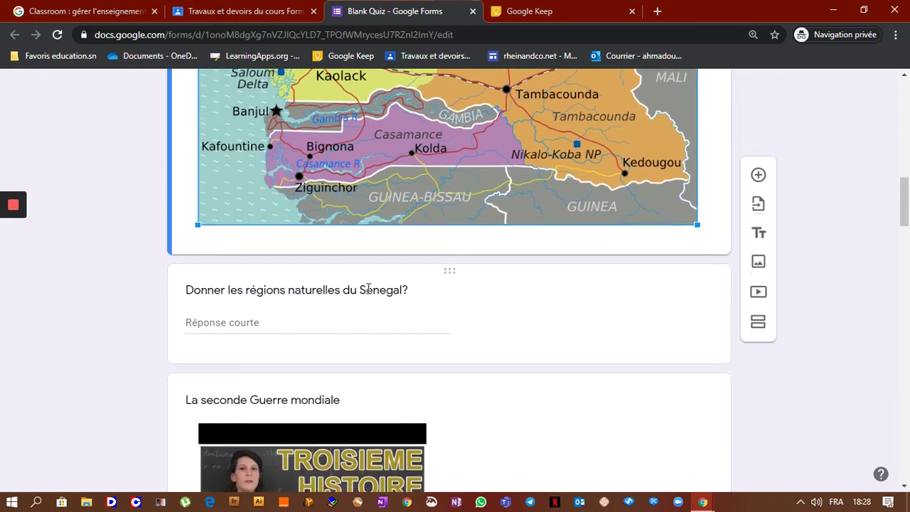
- Open the question on the natural regions of Senegal and examine its answer type and point value
left_click(369, 288)
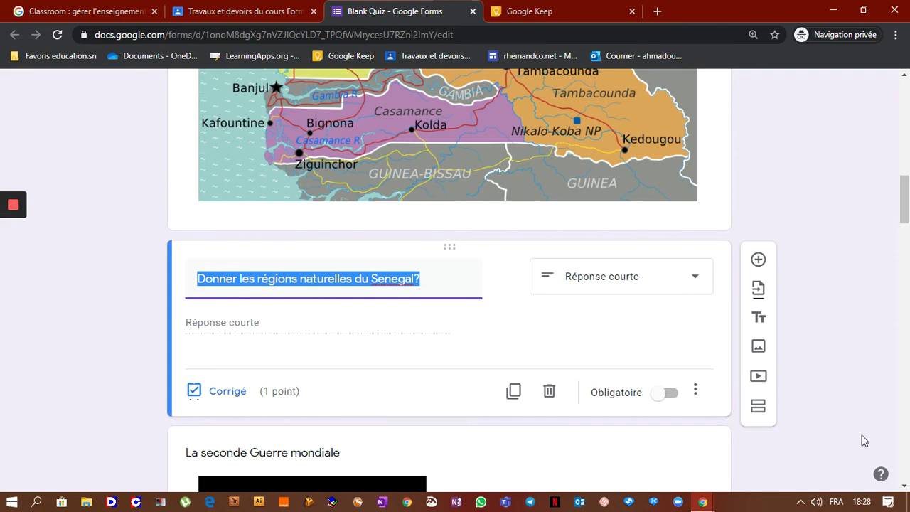
left_click(906, 486)
left_click(905, 486)
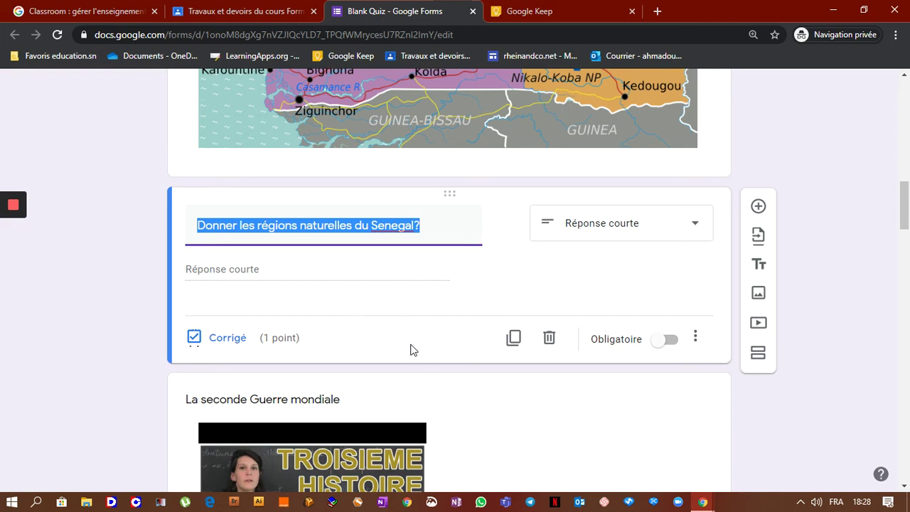
left_click(905, 487)
scroll(905, 490, "down", 2)
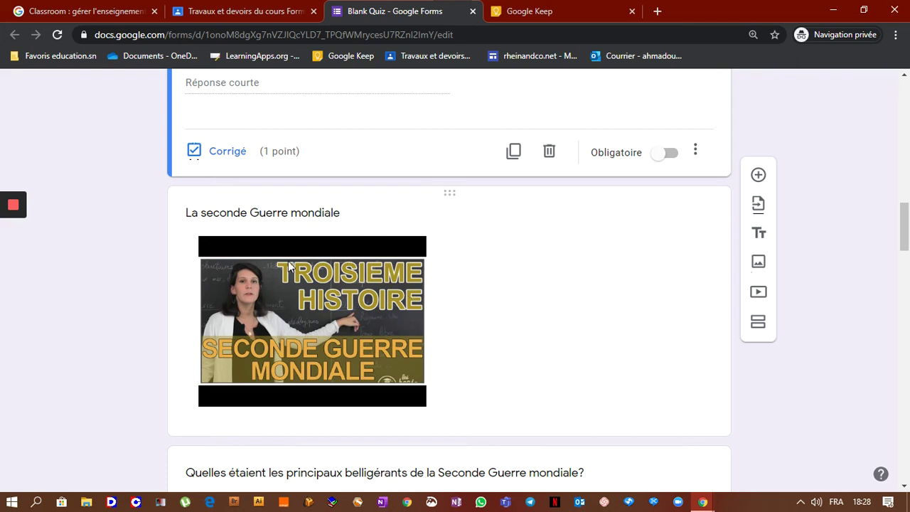
- Open the video block "La seconde Guerre mondiale" and the belligerents question after it, and examine their content and answer type
left_click(276, 208)
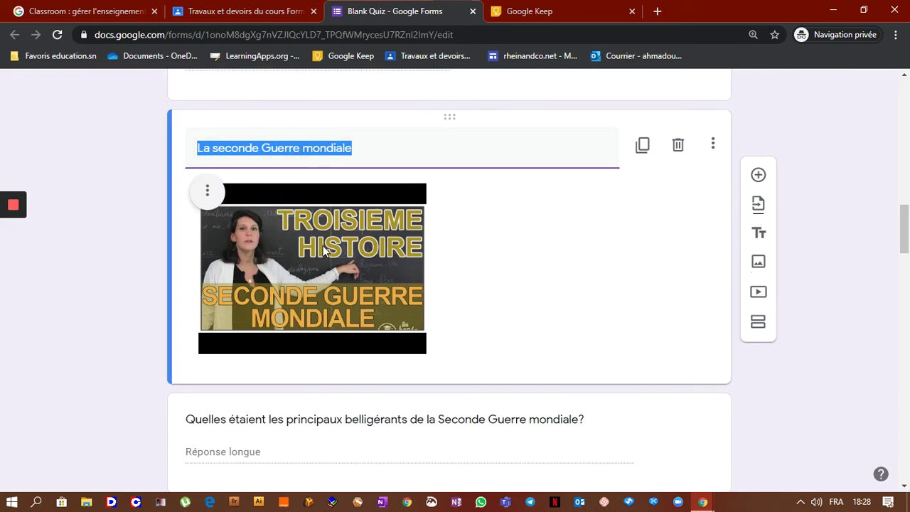
left_click(450, 441)
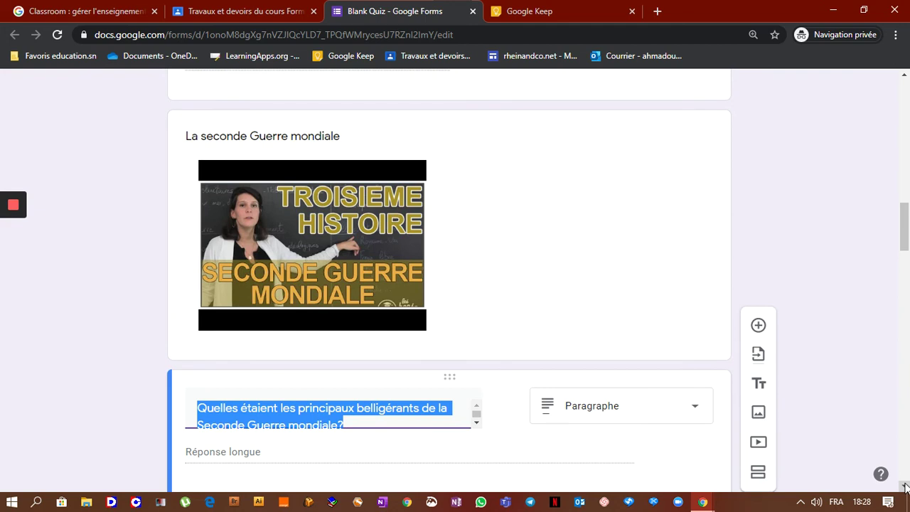
left_click(906, 487)
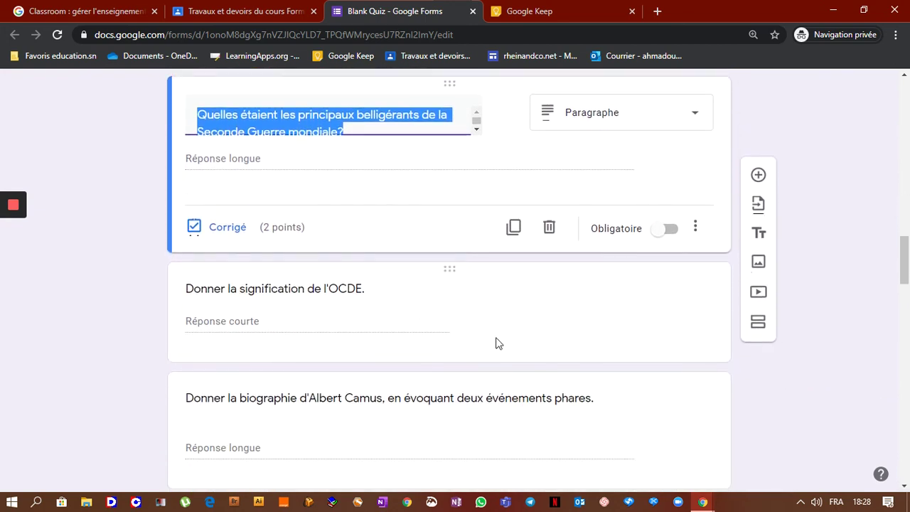
left_click(905, 487)
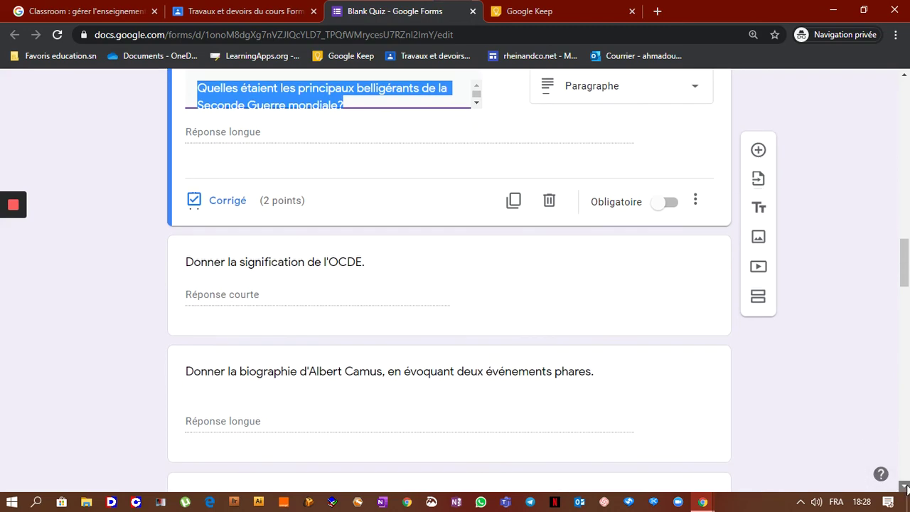
left_click(906, 486)
left_click(906, 487)
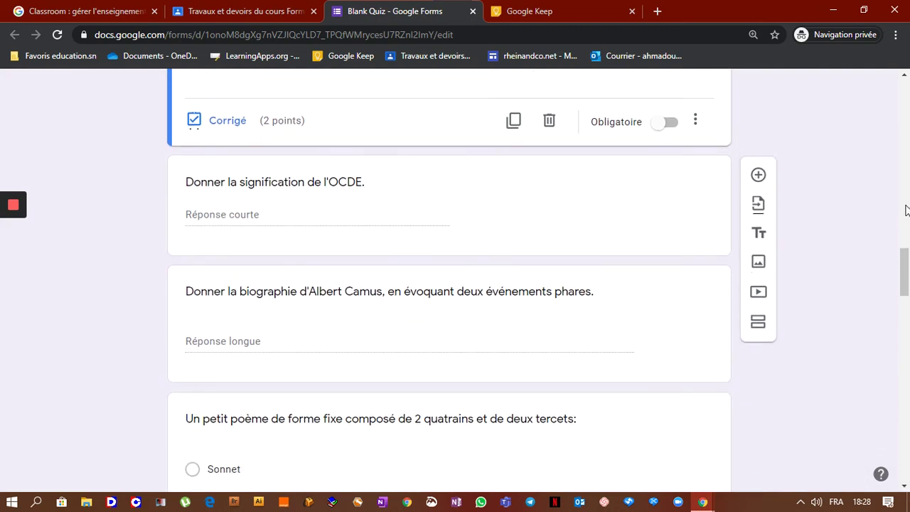
- Look back over the form's header and the introductory Triade text block
left_click(907, 206)
left_click(907, 210)
left_click(909, 140)
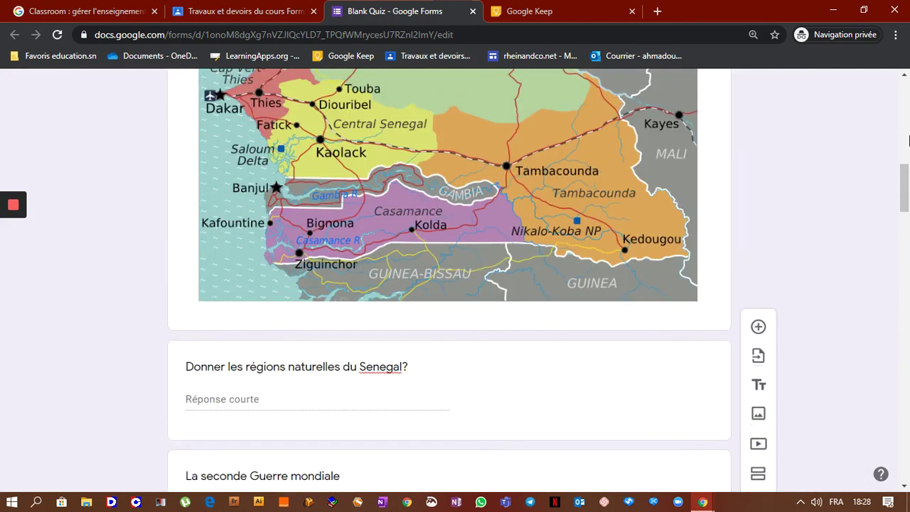
left_click(907, 115)
left_click(907, 111)
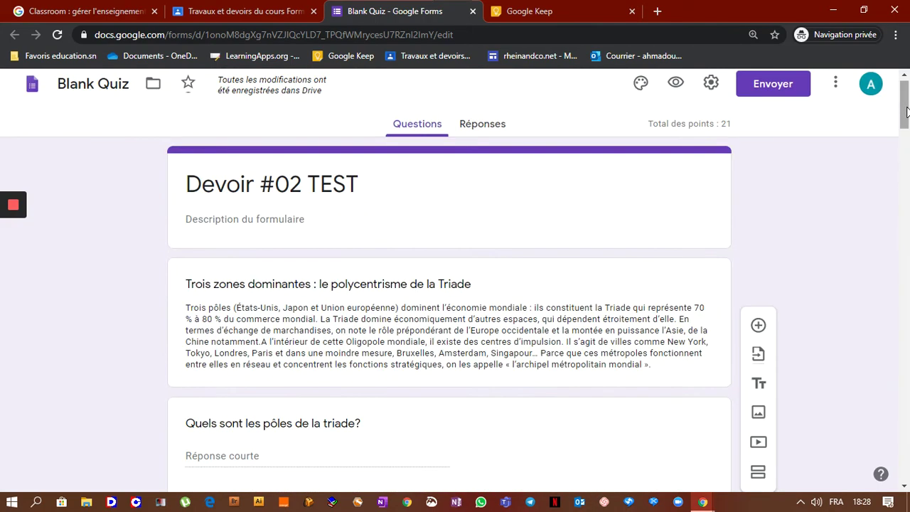
left_click(907, 366)
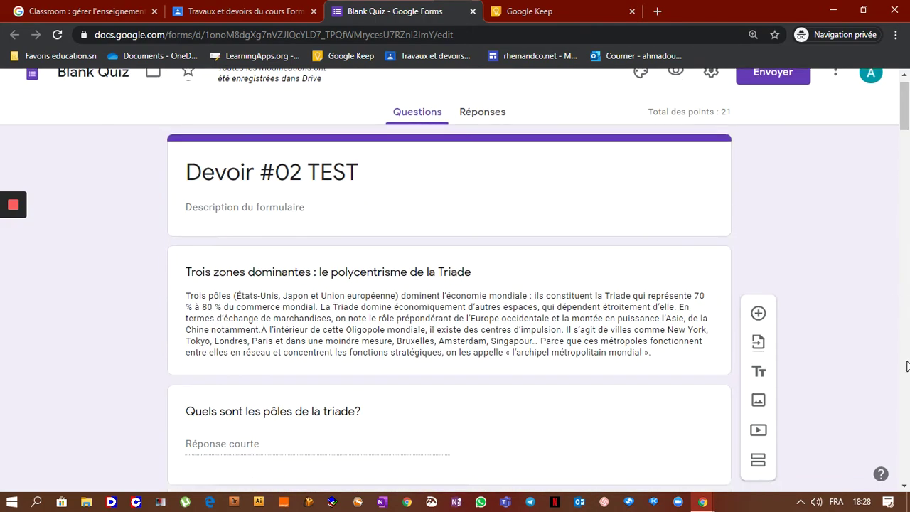
left_click(908, 366)
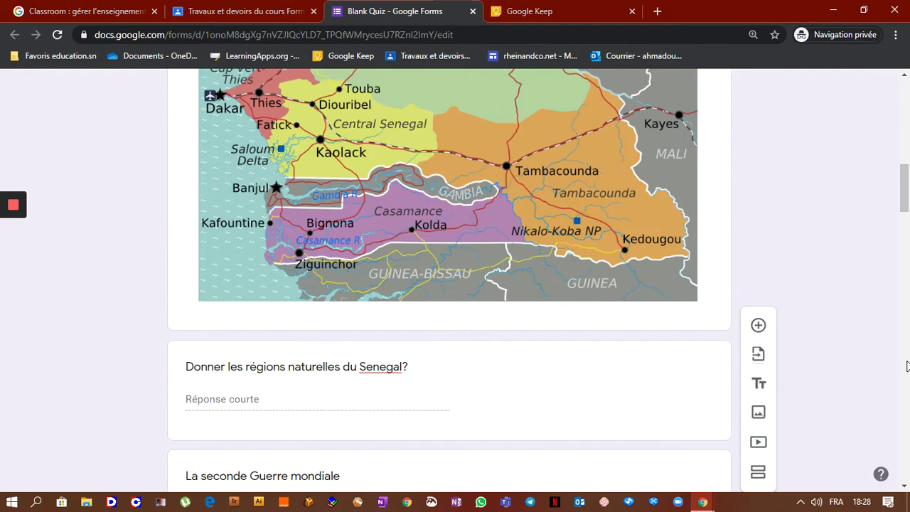
- Review the questions from the natural regions of Senegal through to the time in Dakar at the end of the form
left_click(549, 411)
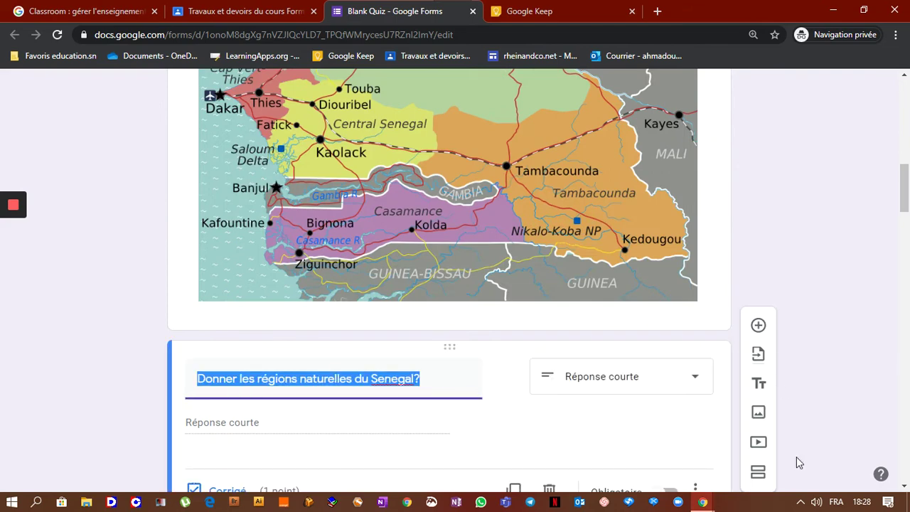
left_click(905, 488)
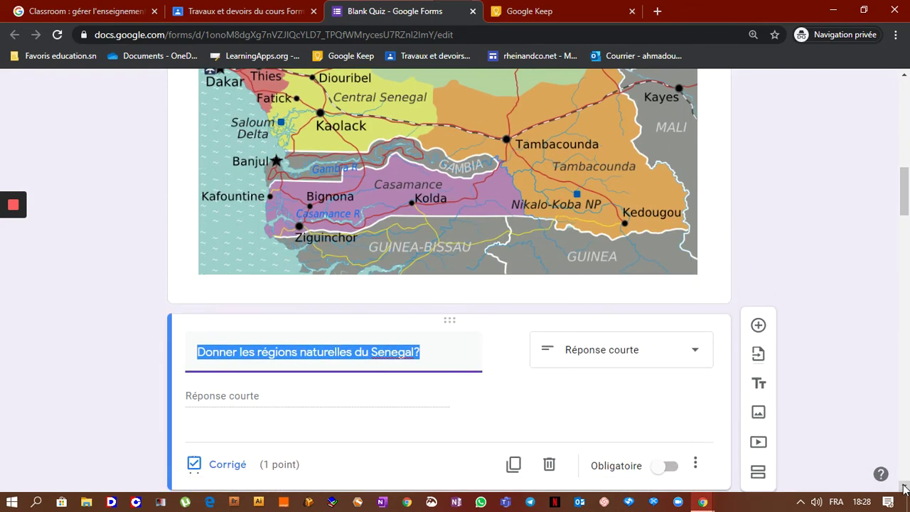
left_click_drag(904, 488, 904, 488)
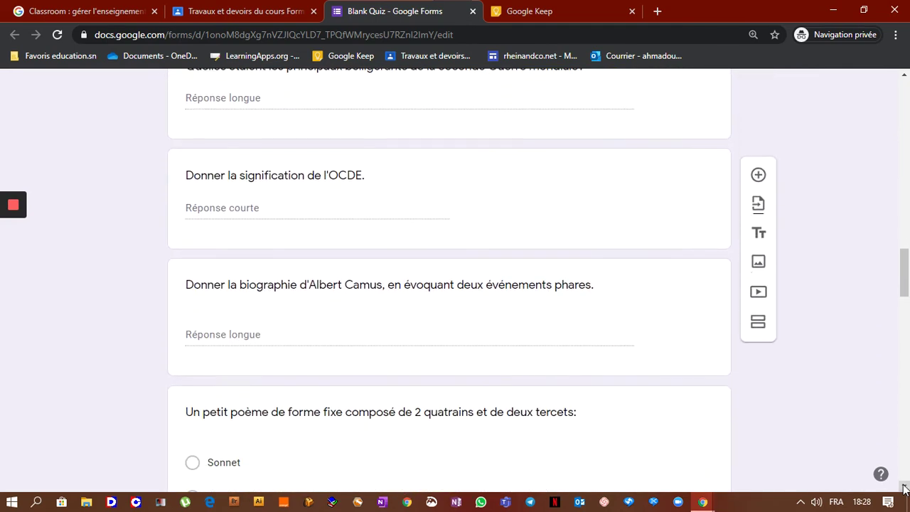
left_click(905, 488)
left_click(905, 488)
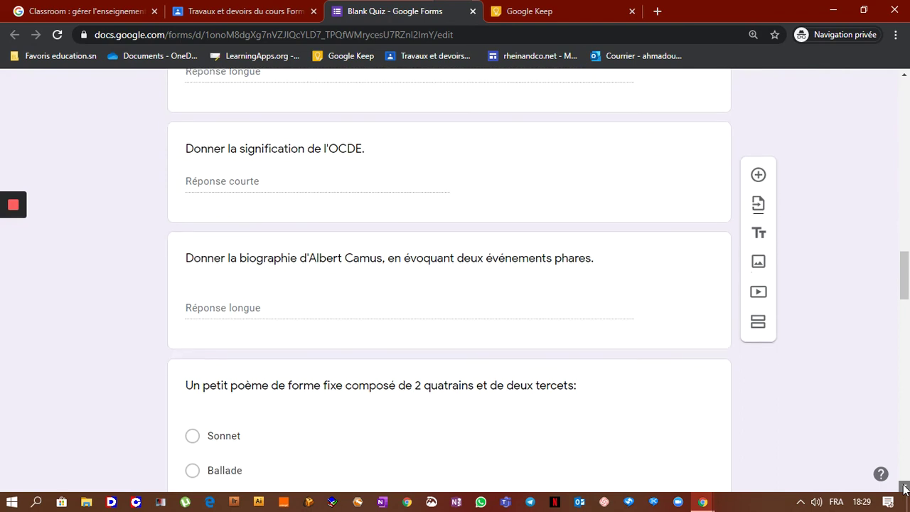
left_click_drag(905, 488, 905, 488)
scroll(904, 488, "down", 7)
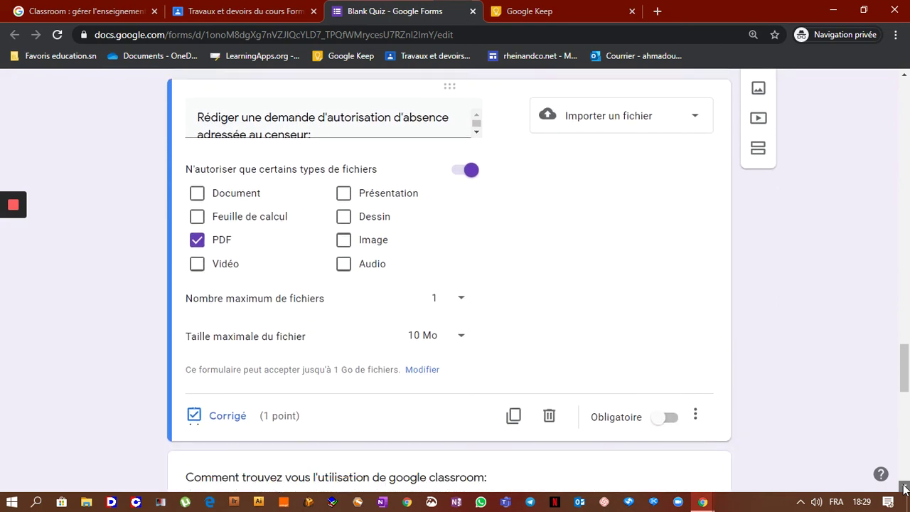
scroll(905, 487, "down", 5)
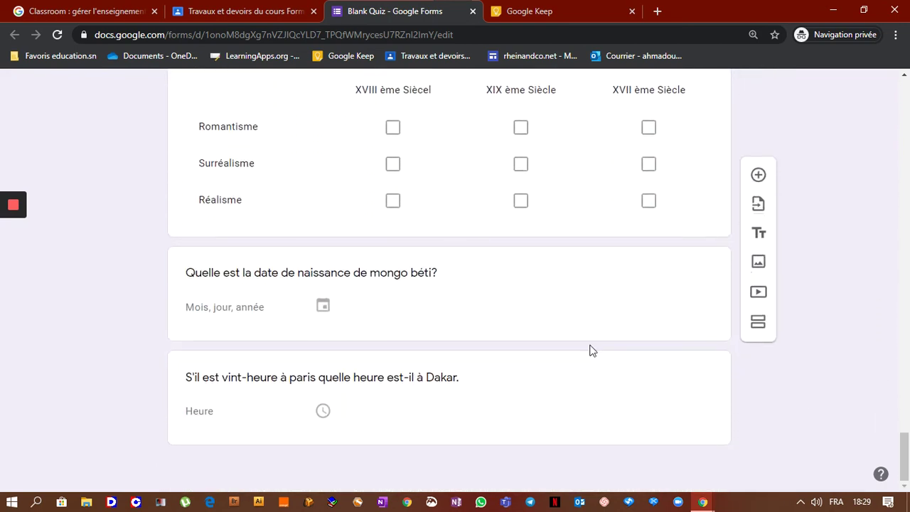
- Return from the last question to the form header and check the quiz's total points
scroll(902, 99, "up", 15)
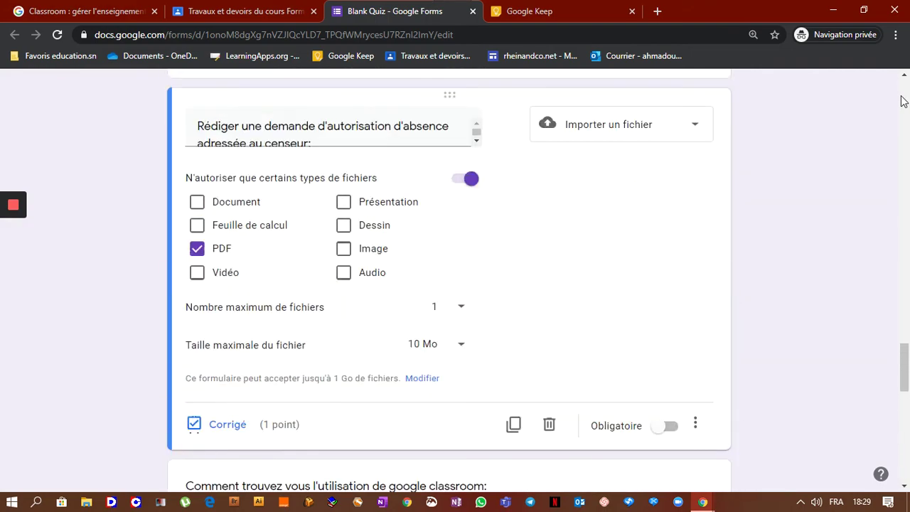
scroll(904, 100, "up", 12)
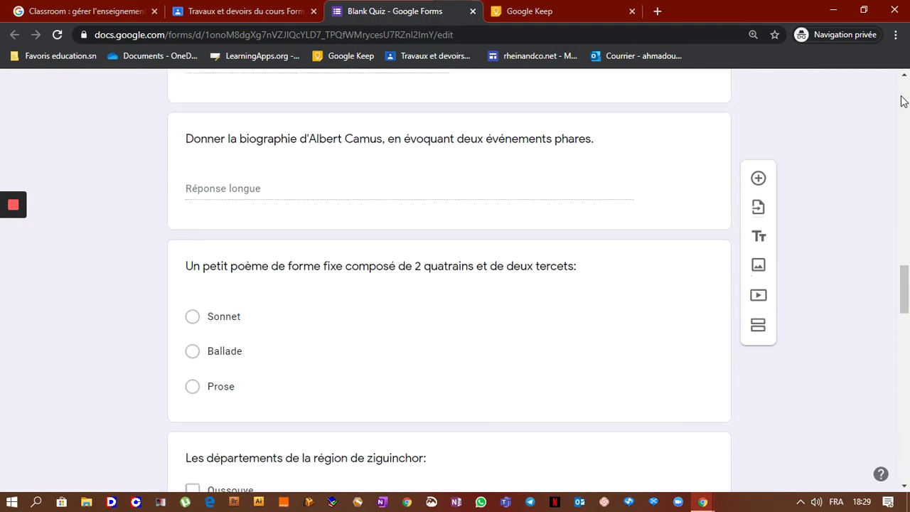
scroll(903, 100, "up", 12)
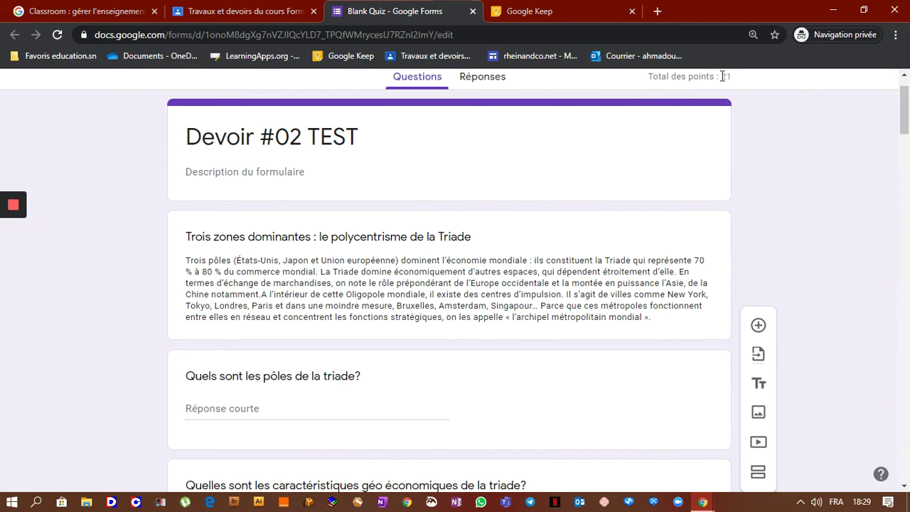
mouse_move(15, 238)
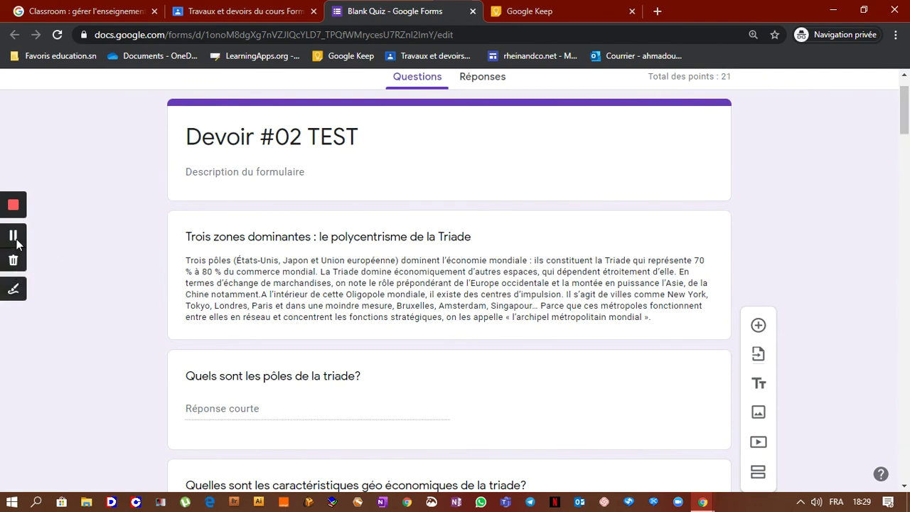
key("ctrl+a")
left_click(649, 133)
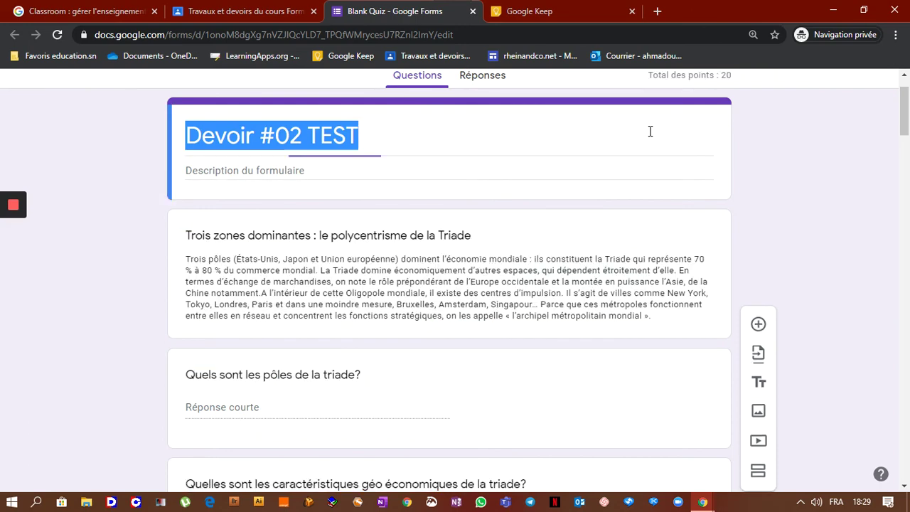
scroll(737, 122, "up", 1)
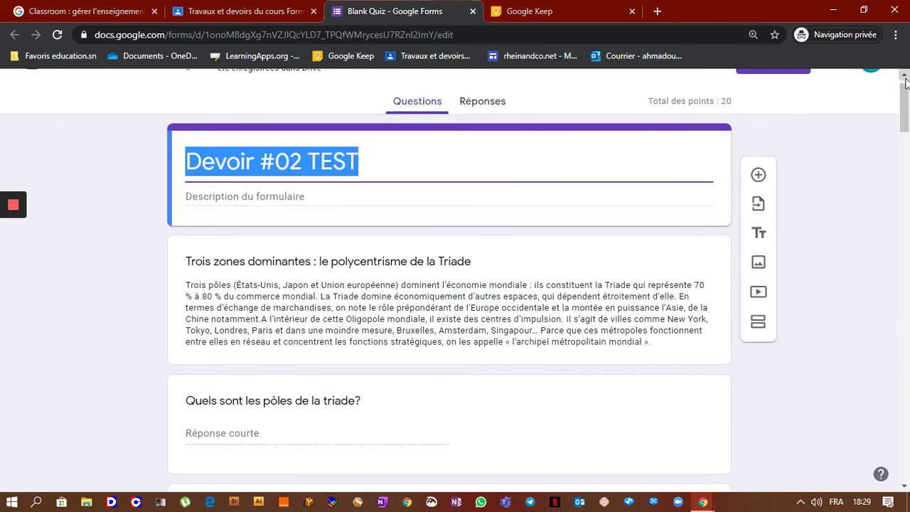
scroll(906, 81, "up", 1)
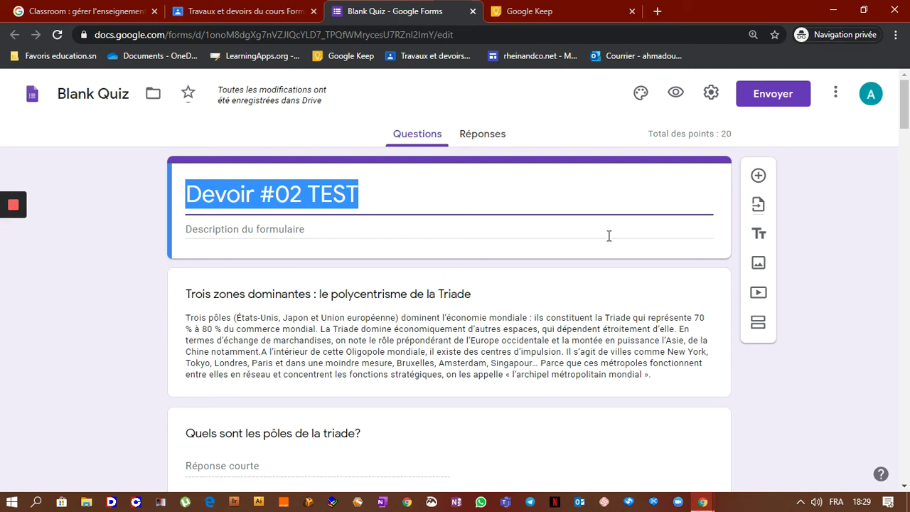
- Open the preview of Devoir #02 TEST and look through its questions down to the one on Senegal's president
left_click(678, 96)
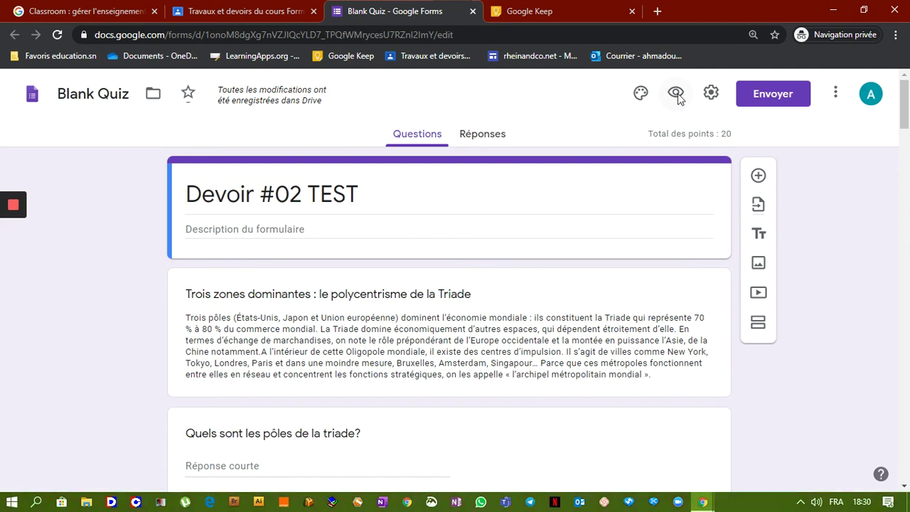
left_click(678, 96)
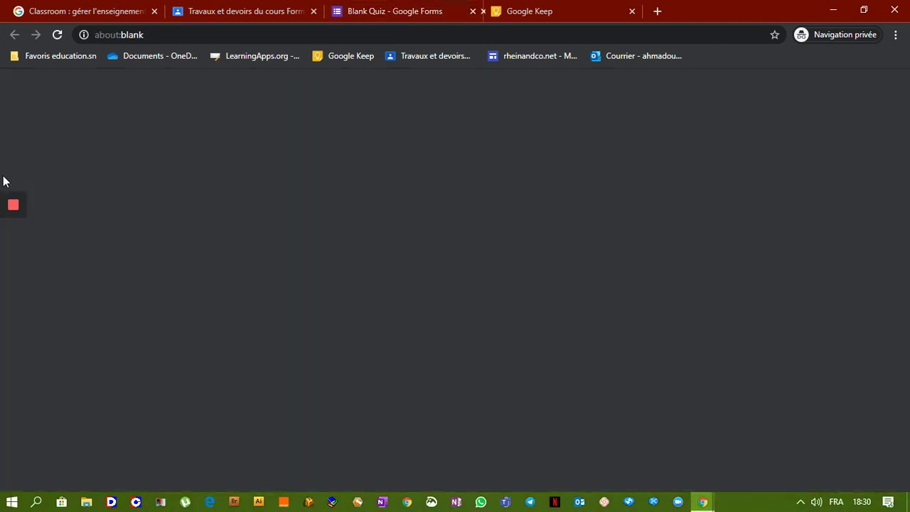
mouse_move(27, 237)
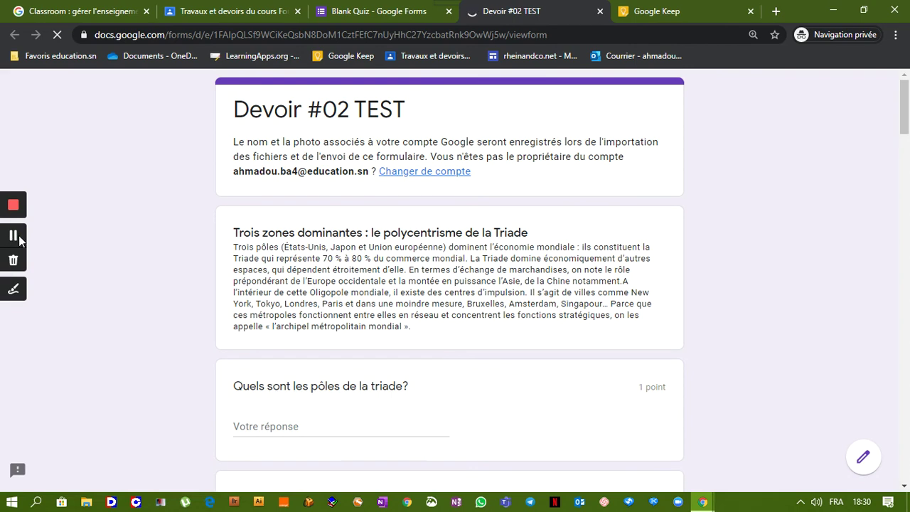
scroll(13, 237, "down", 1)
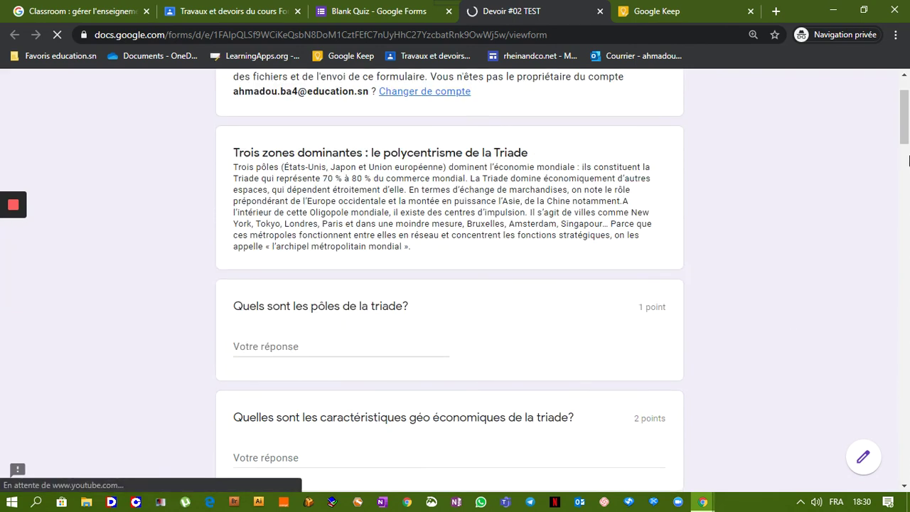
left_click_drag(906, 137, 907, 347)
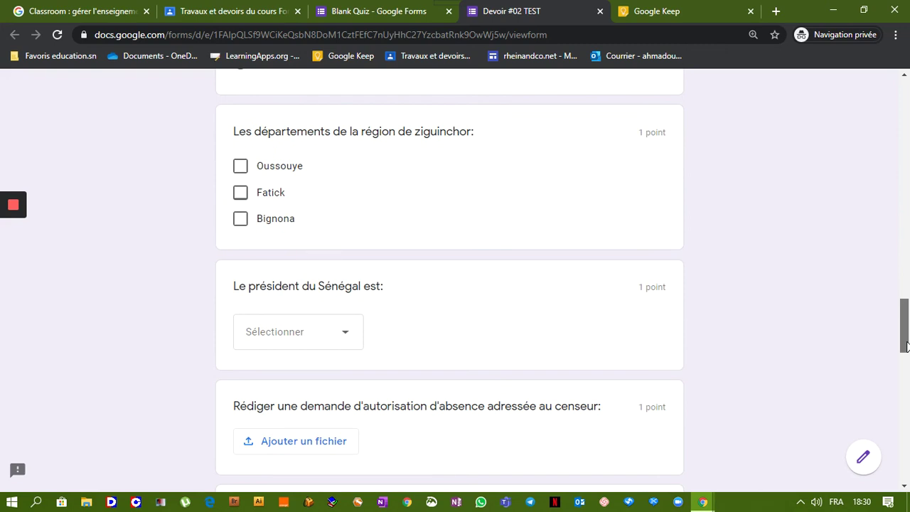
- Examine the answer choices for Senegal's president in the preview and review the remaining questions down to the end of the form
left_click(348, 337)
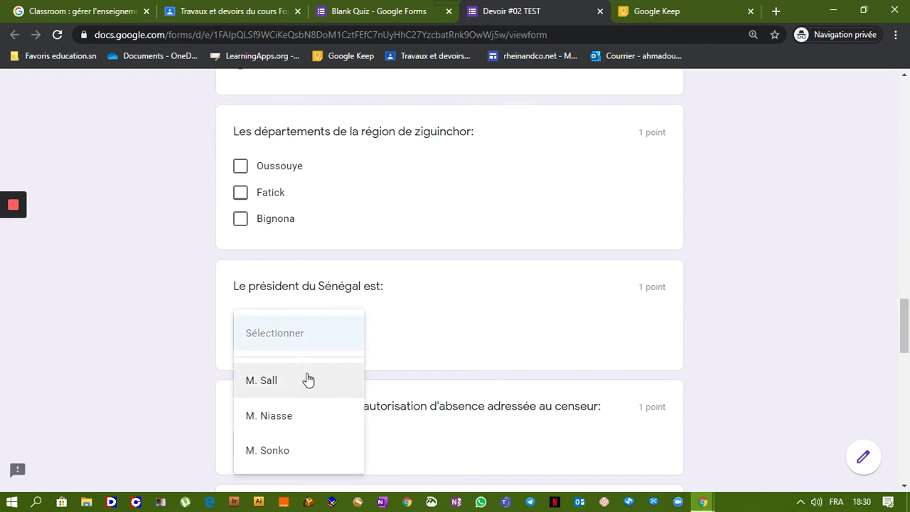
left_click(461, 305)
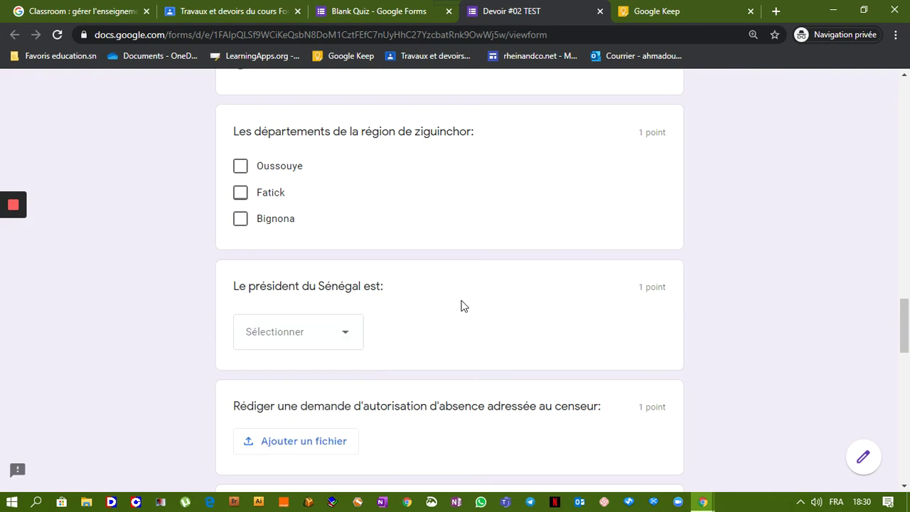
left_click(905, 453)
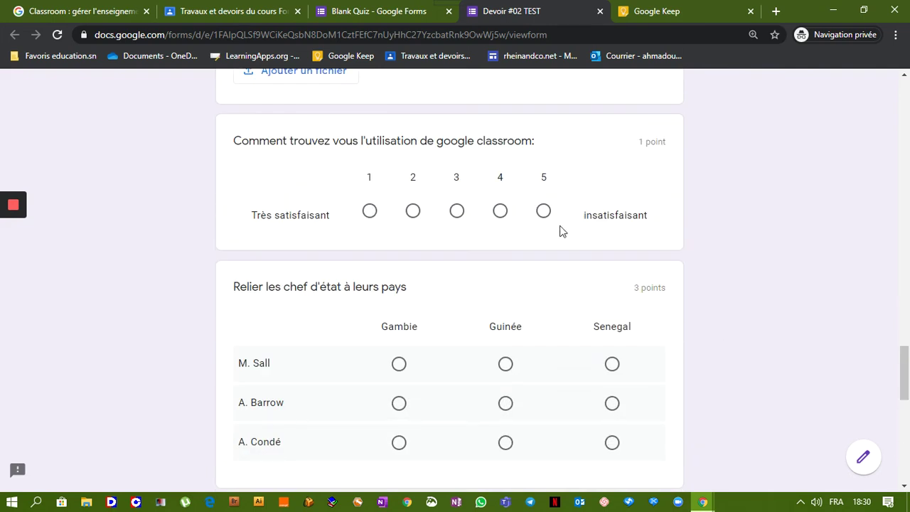
left_click(905, 471)
left_click(905, 471)
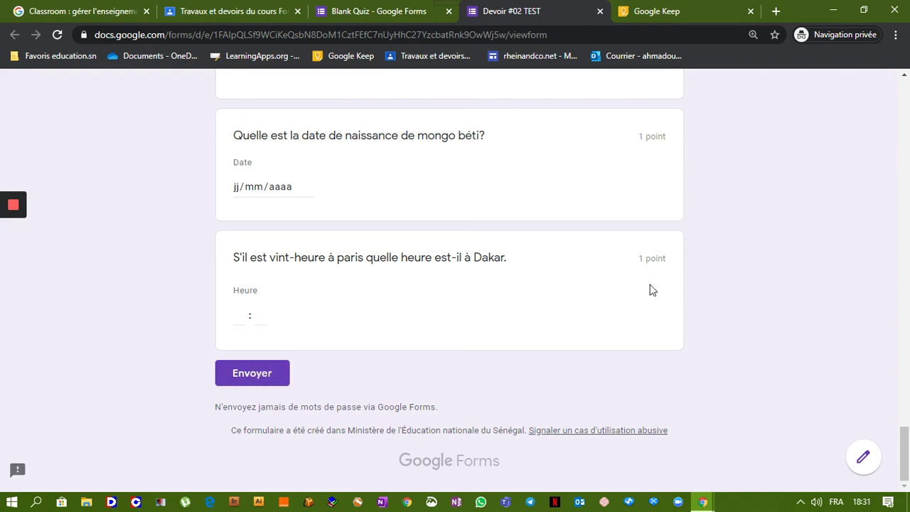
scroll(909, 123, "up", 20)
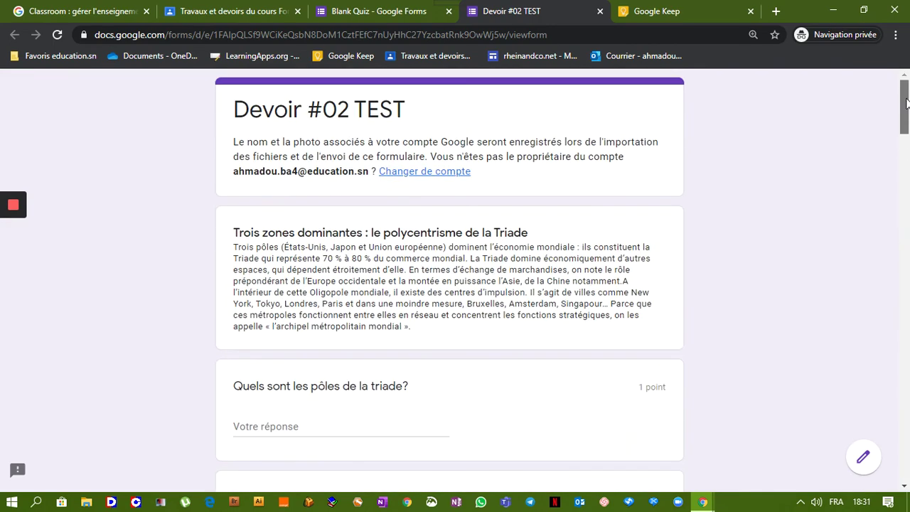
- Return to editing the form, try the blue and red theme colours before restoring purple, and set the background to the dark shade Foncé #d1c4e9
left_click_drag(907, 103, 878, 376)
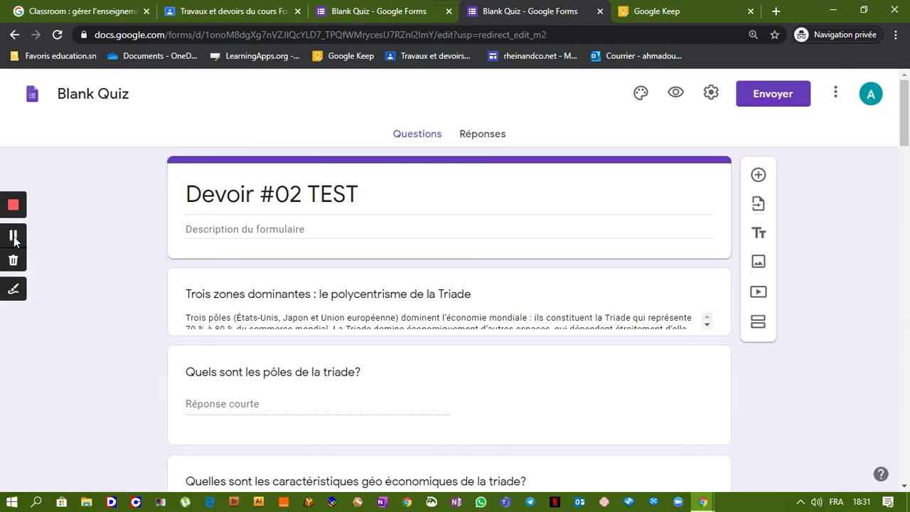
left_click(642, 98)
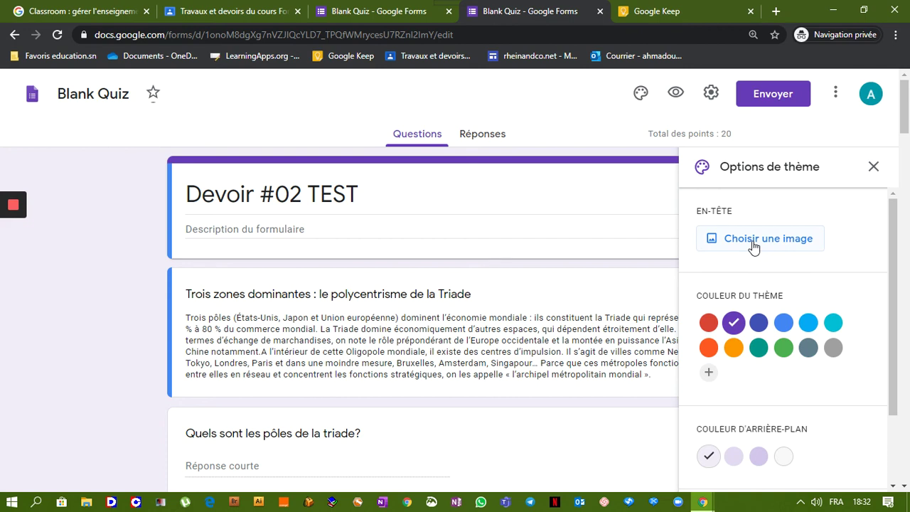
left_click(783, 326)
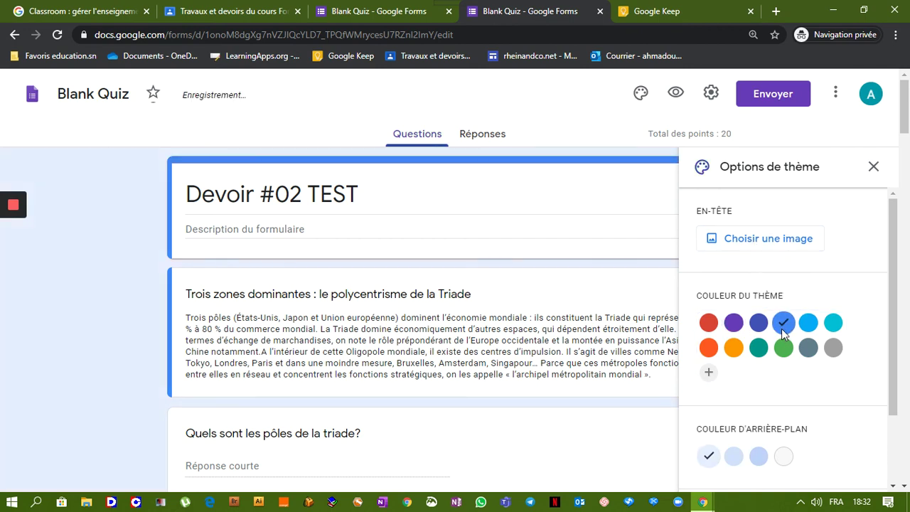
left_click(727, 331)
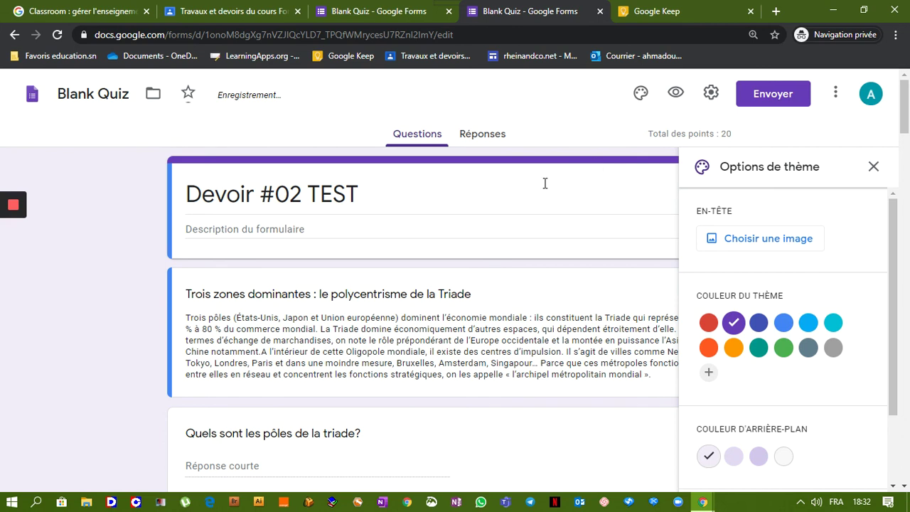
left_click(709, 323)
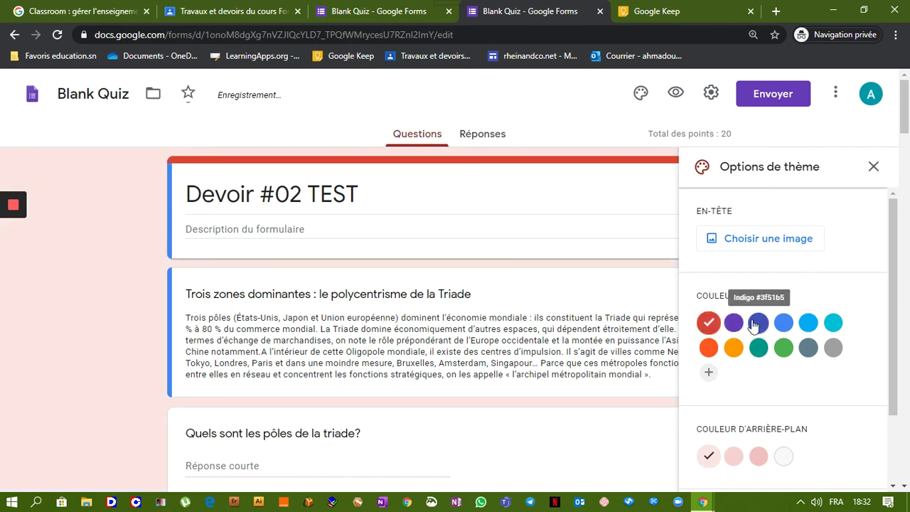
left_click(734, 324)
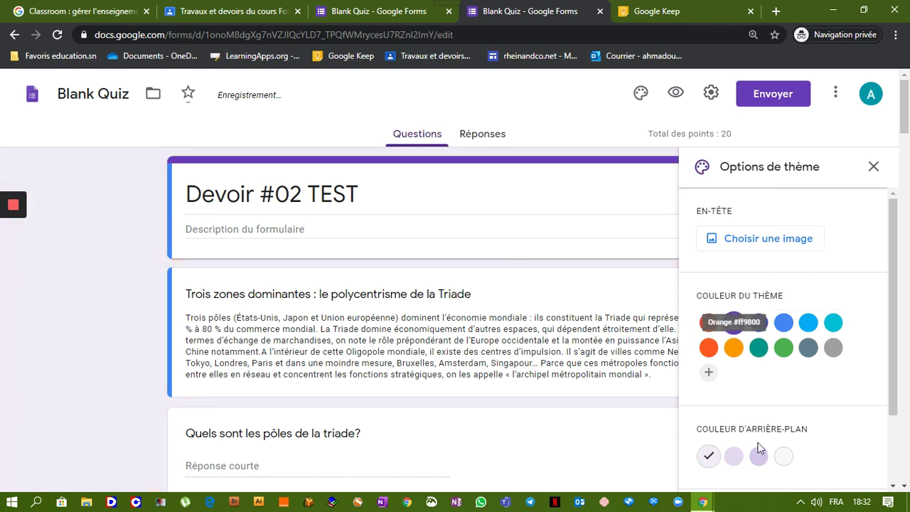
left_click(787, 459)
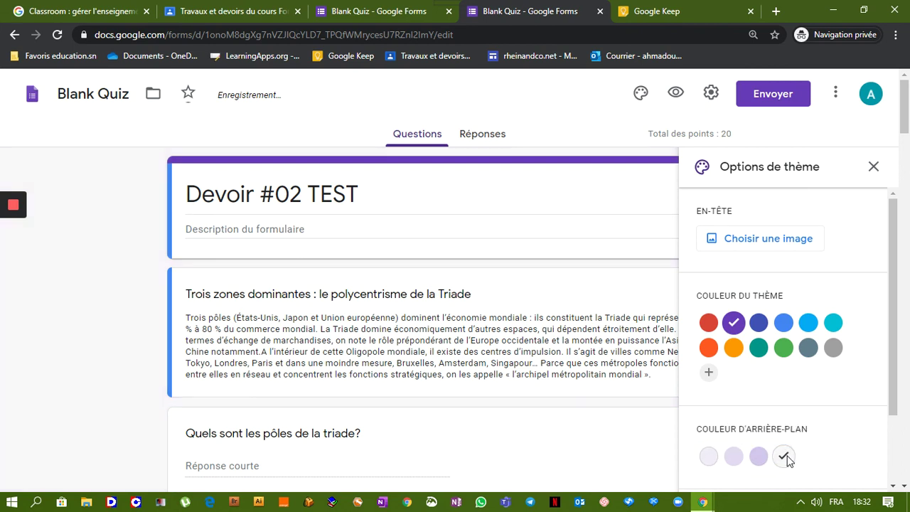
left_click(763, 457)
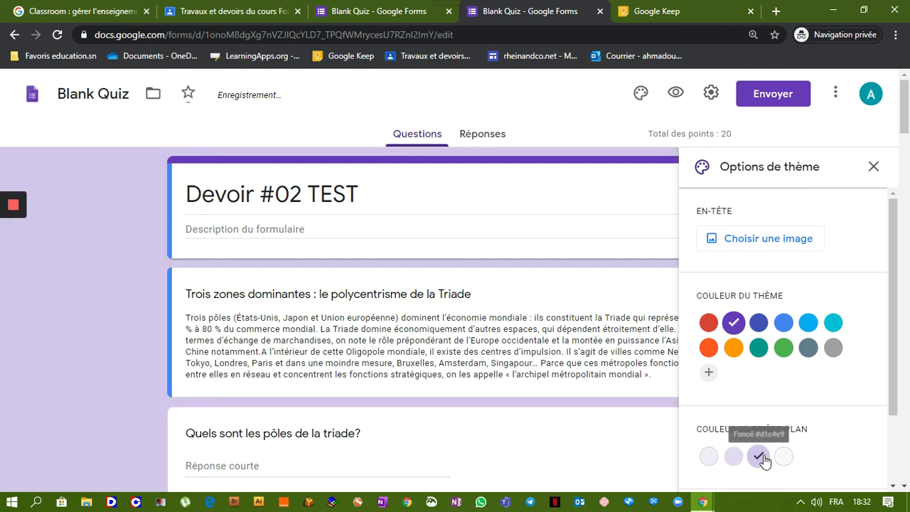
- Try the Décoratif, Espiègle and Formel font styles on the form, restore Simple, and close the theme options
scroll(882, 459, "down", 2)
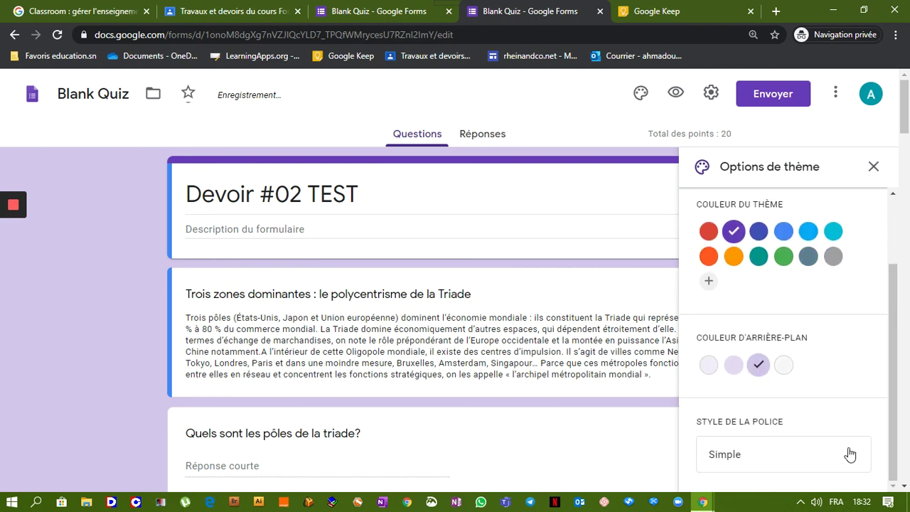
left_click(853, 456)
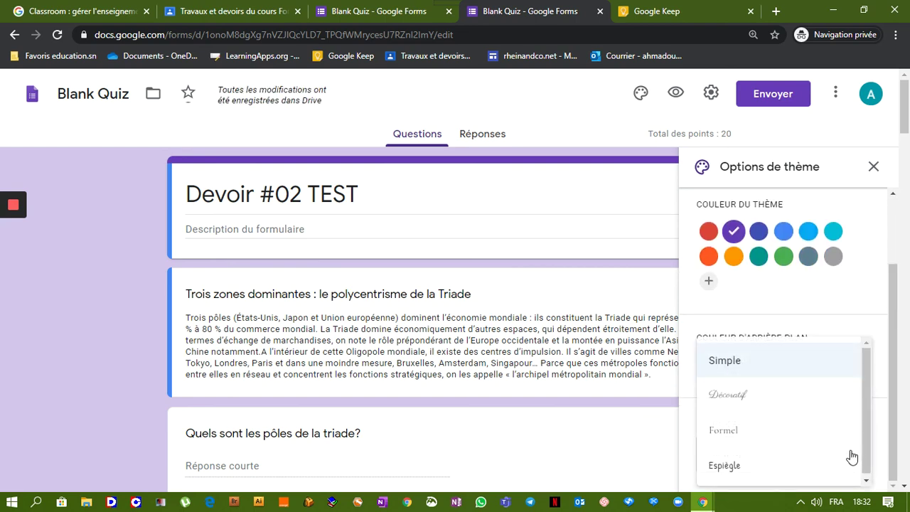
left_click(741, 395)
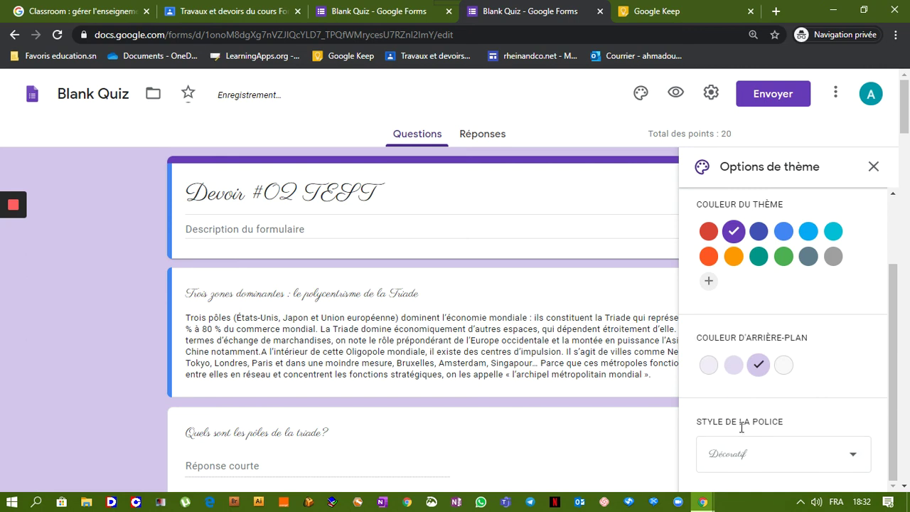
left_click(813, 445)
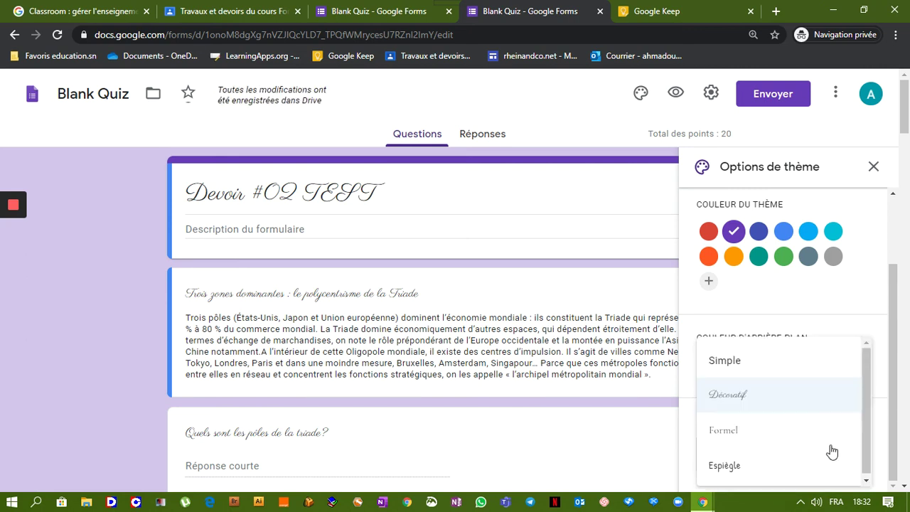
left_click(788, 465)
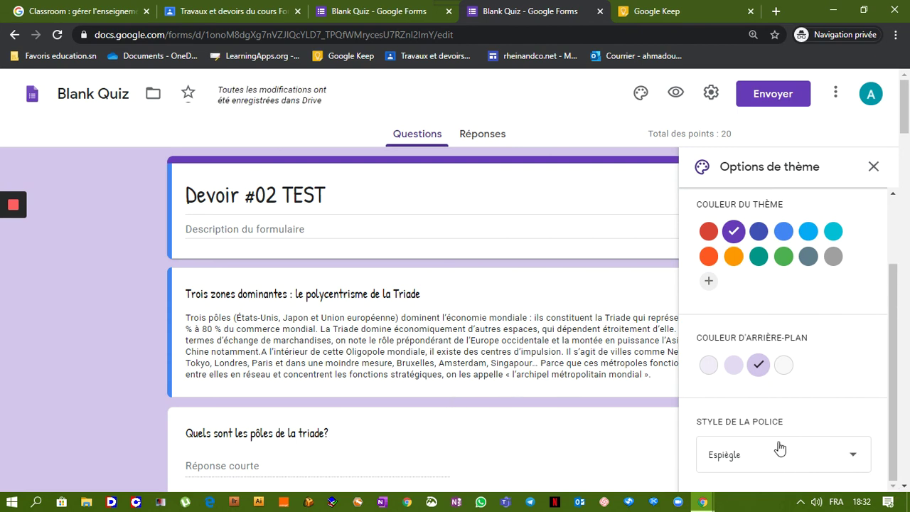
left_click(850, 462)
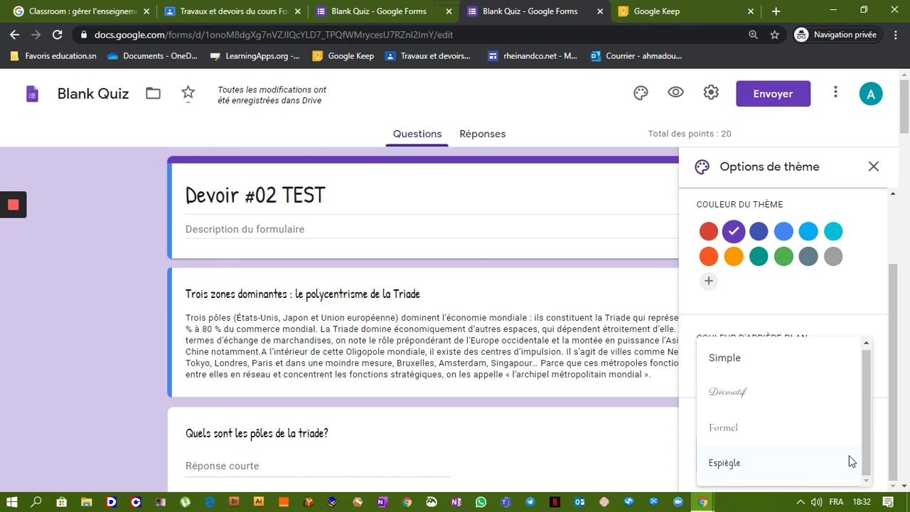
left_click(787, 428)
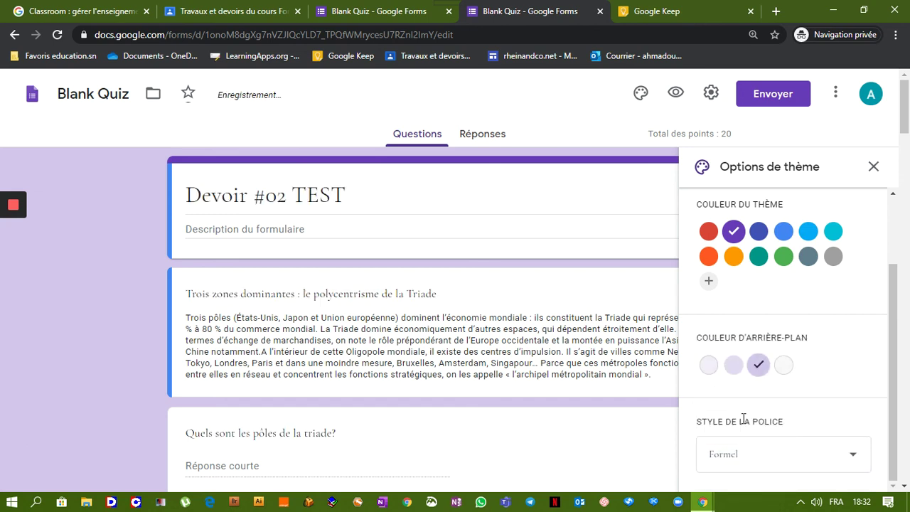
left_click(827, 465)
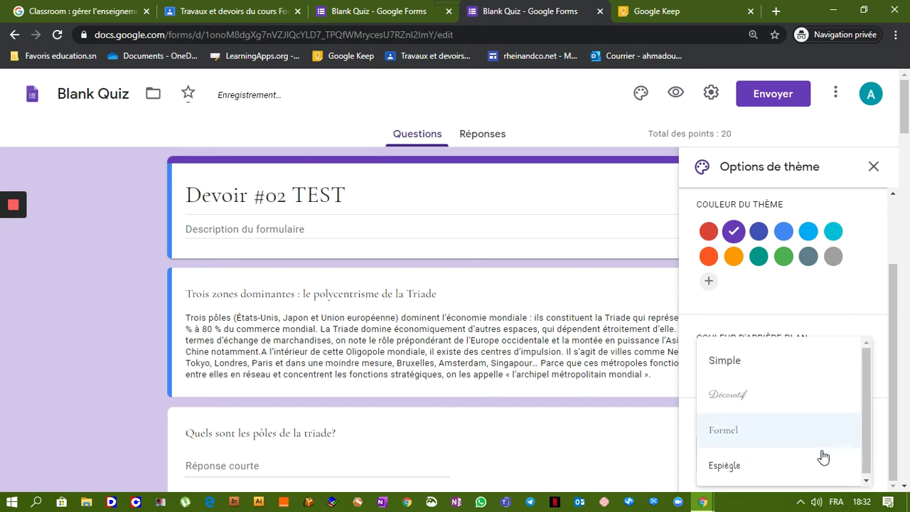
left_click(785, 370)
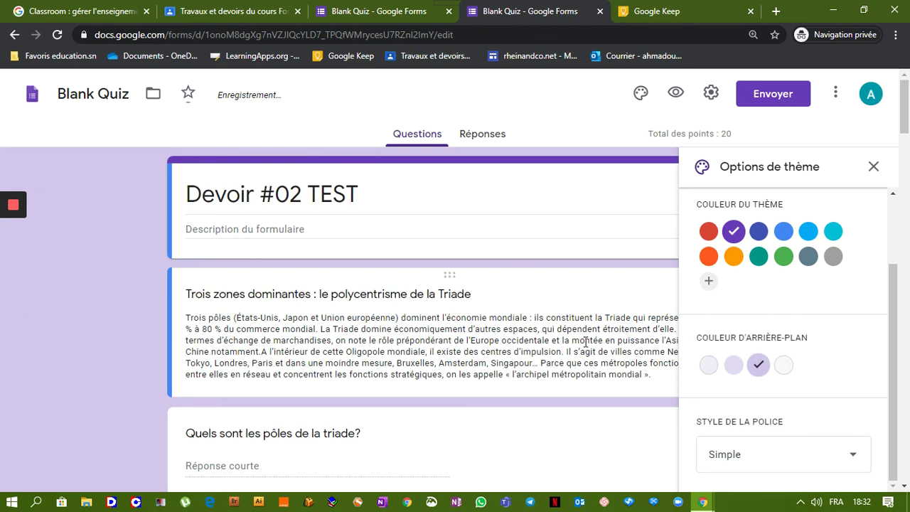
left_click(874, 167)
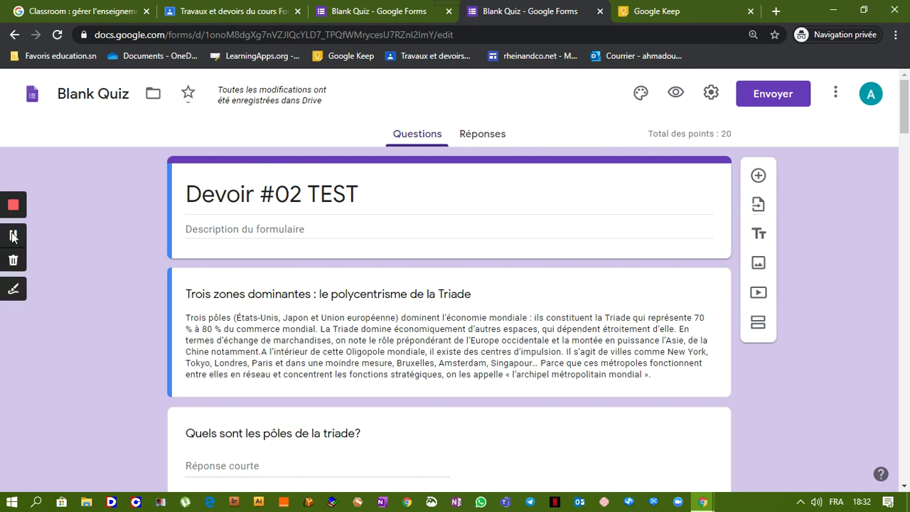
- In the general settings, enable e-mail address collection and the one-response limit, and remove the access restriction to Ministère de l'Éducation nationale du Sénégal users
left_click(712, 94)
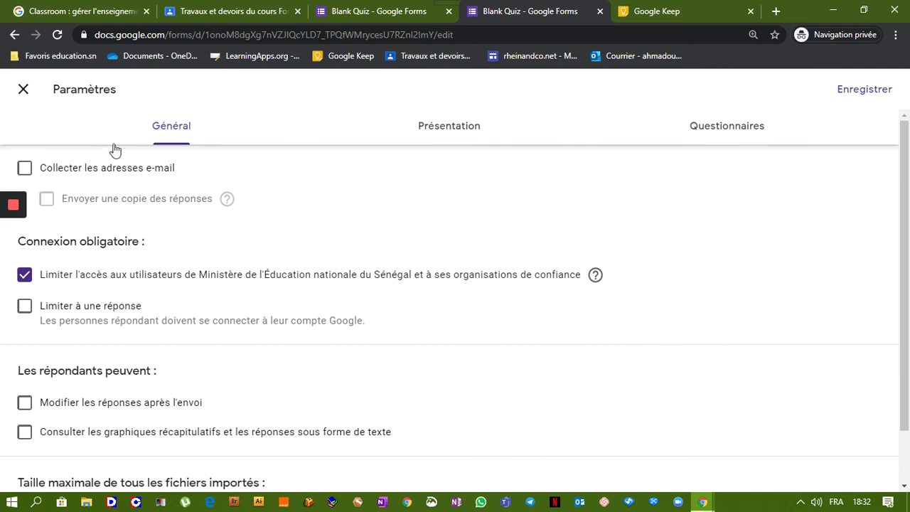
left_click(25, 169)
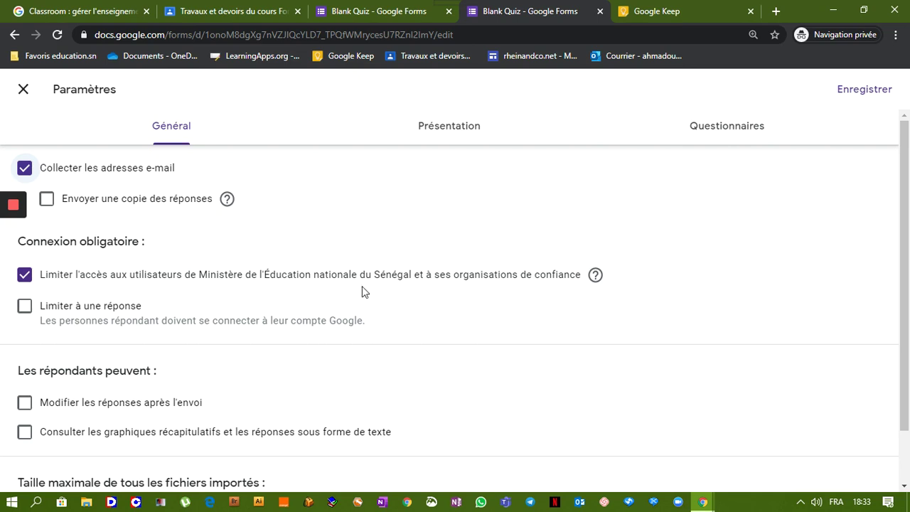
left_click(25, 307)
mouse_move(14, 237)
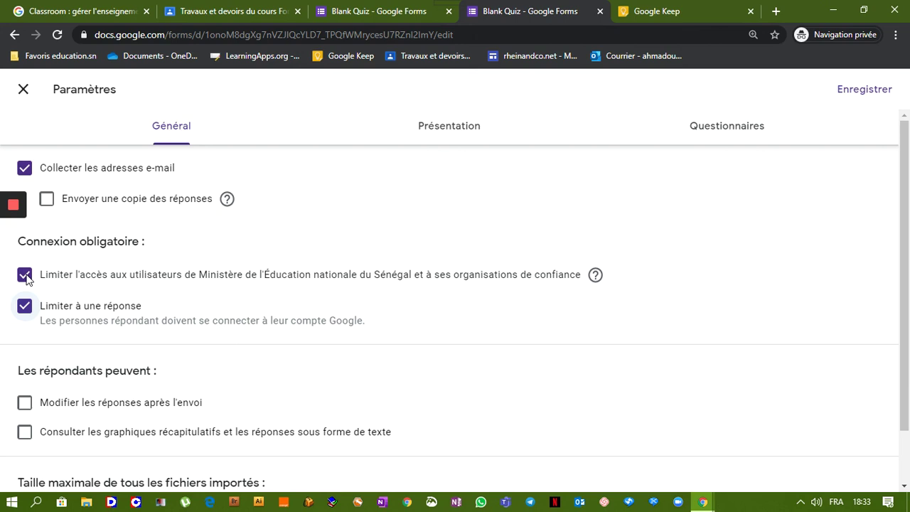
mouse_move(26, 277)
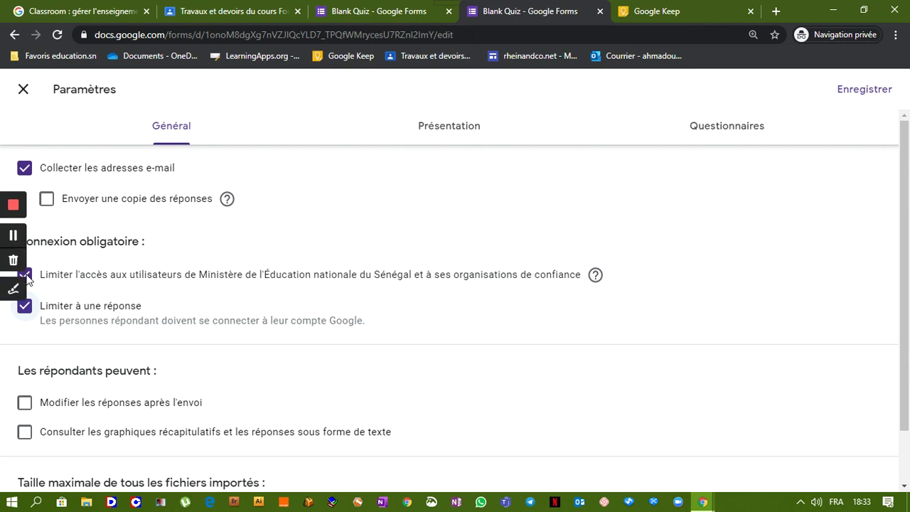
left_click(49, 278)
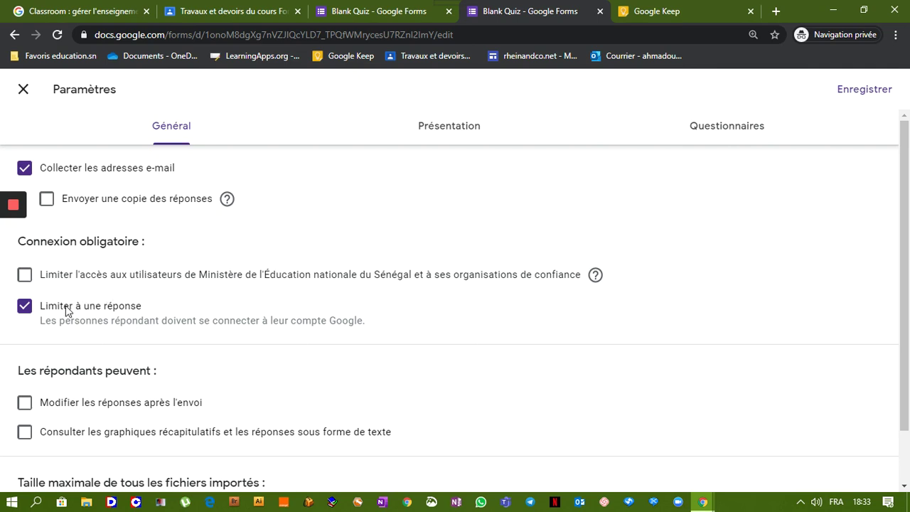
- Remove the one-response limit, allow respondents to modify their answers after submission, and save the settings
left_click(26, 310)
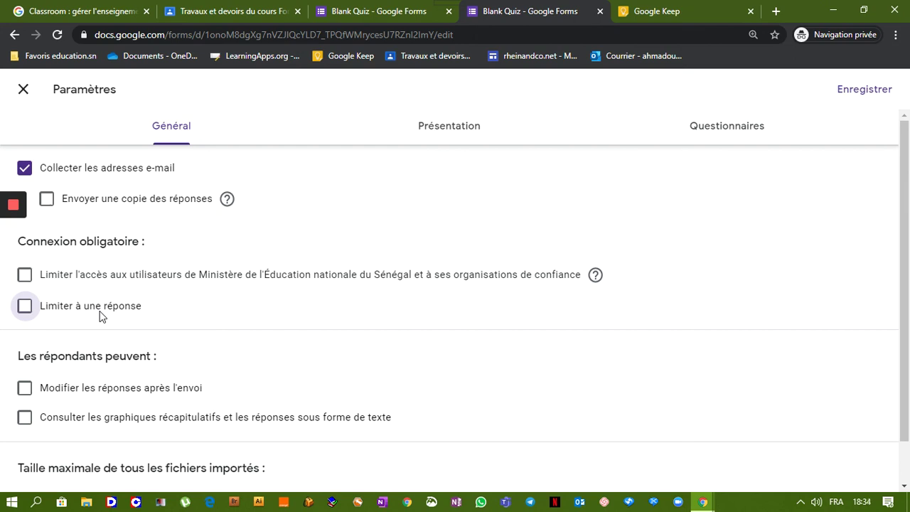
left_click(24, 389)
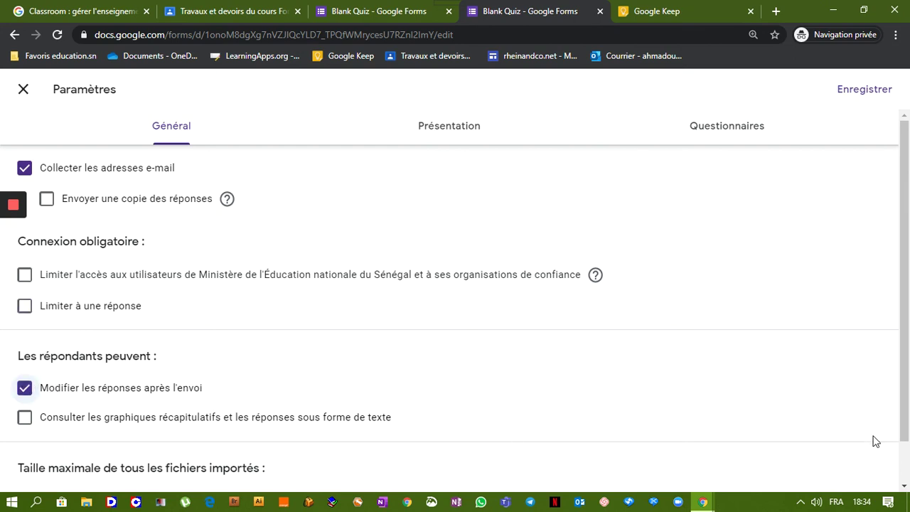
left_click(907, 471)
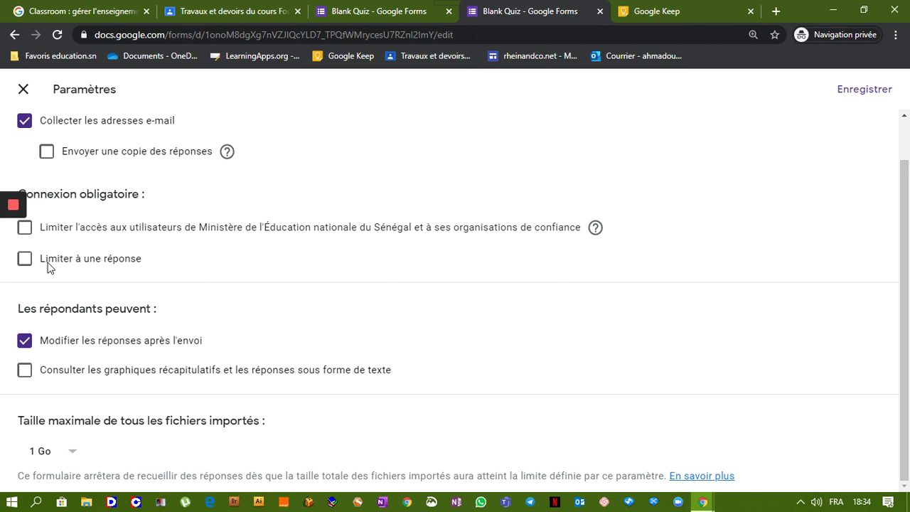
left_click(861, 91)
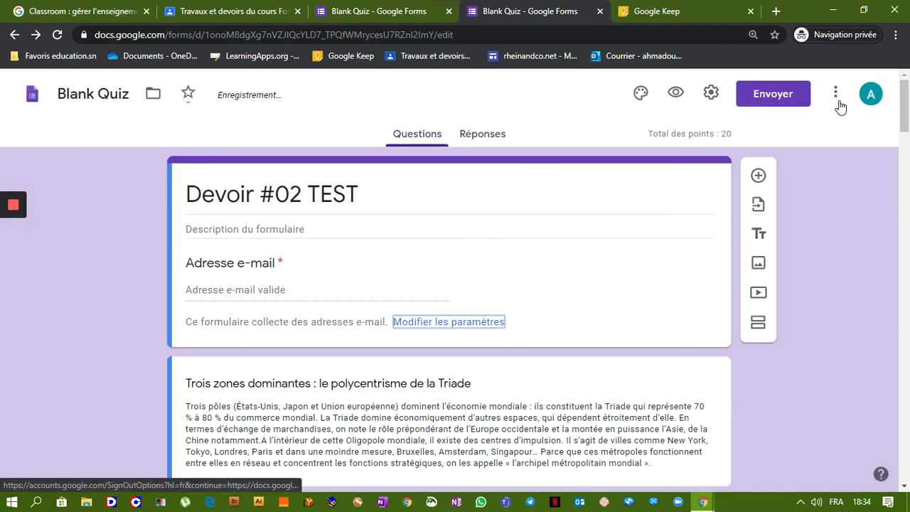
- Open the form's additional options
left_click(836, 93)
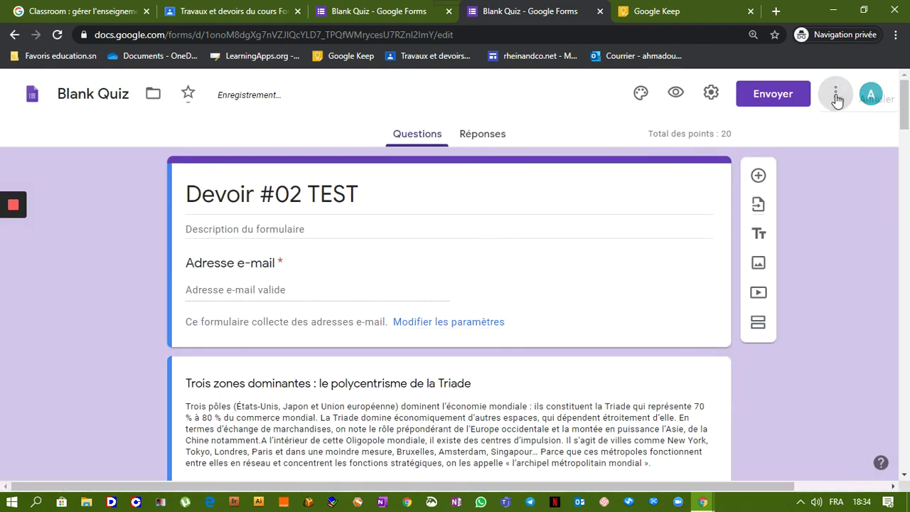